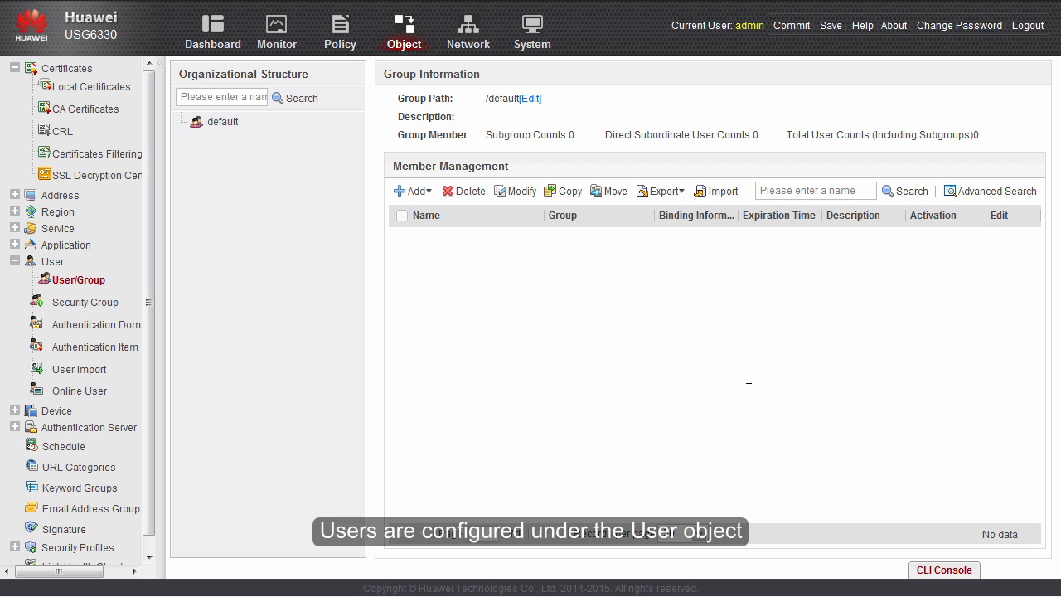
- Add an authentication domain named 'sslvpn' and view it in the User/Group tree
{"action": "left_click", "coordinate": [118, 324]}
{"action": "left_click", "coordinate": [197, 171]}
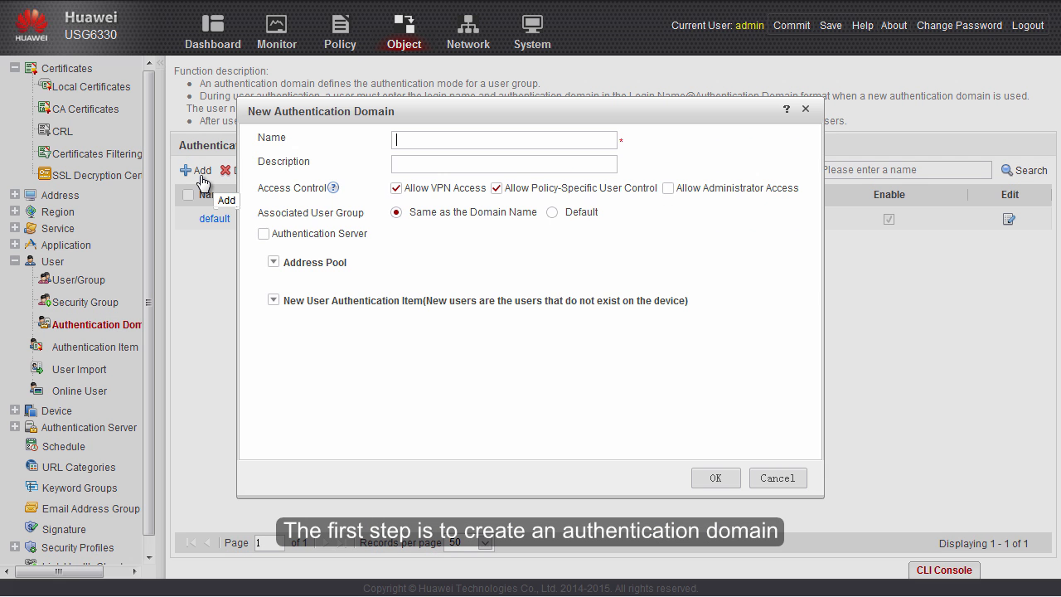
{"action": "left_click", "coordinate": [399, 140]}
{"action": "type", "text": "sslvpn"}
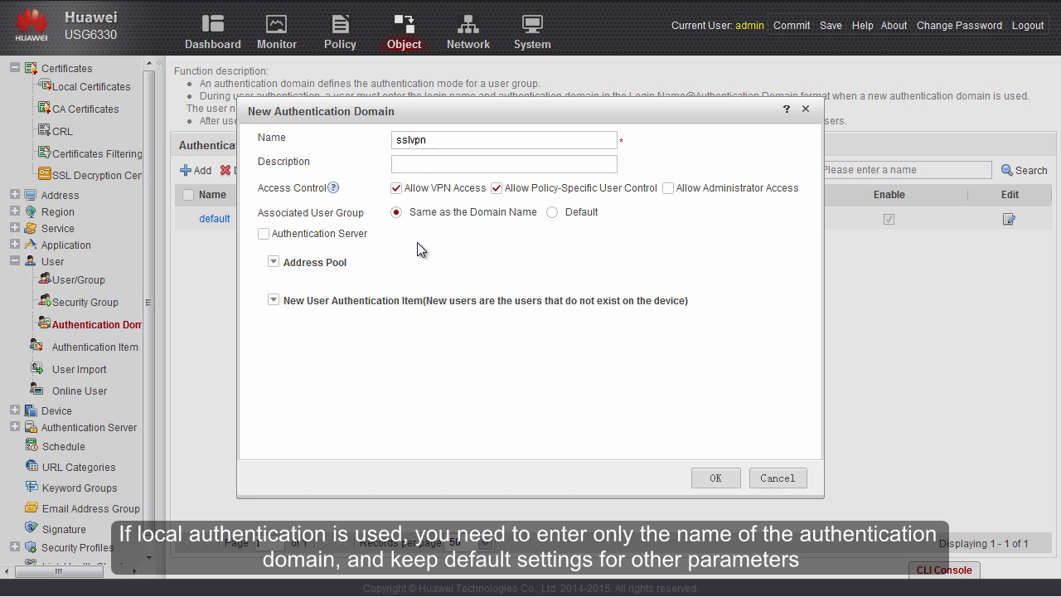
{"action": "left_click", "coordinate": [711, 473]}
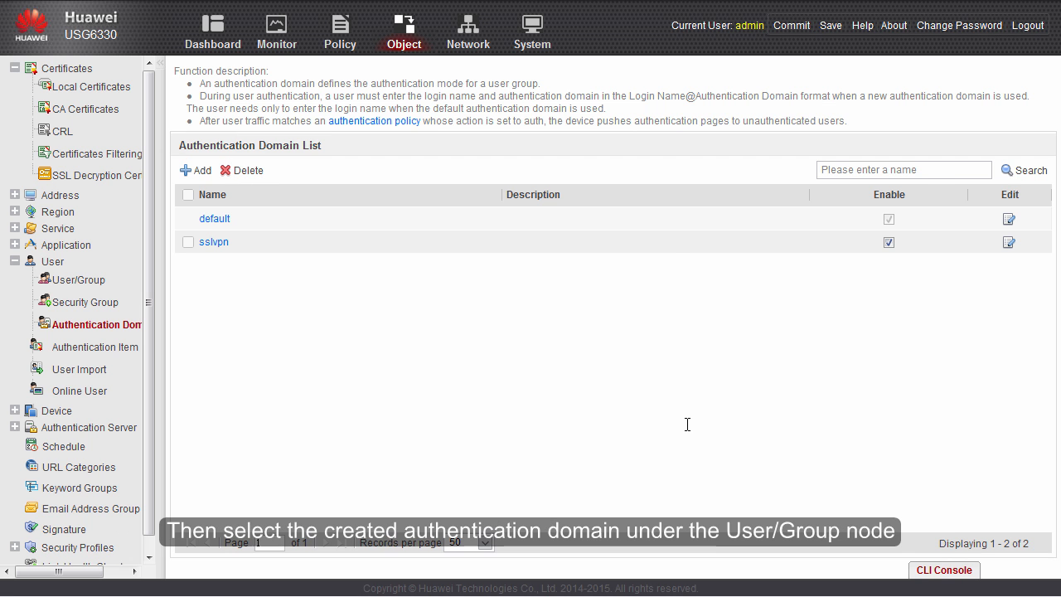
{"action": "left_click", "coordinate": [83, 284]}
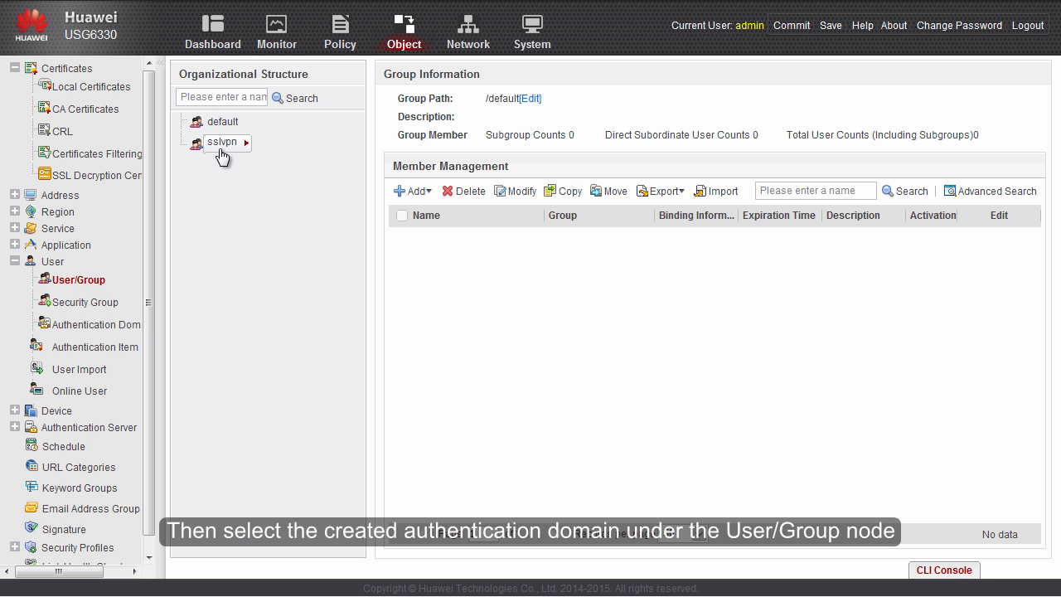
- Create local user user0001 with a confirmed password in sslvpn, then begin the next user
{"action": "left_click", "coordinate": [220, 148]}
{"action": "left_click", "coordinate": [413, 191]}
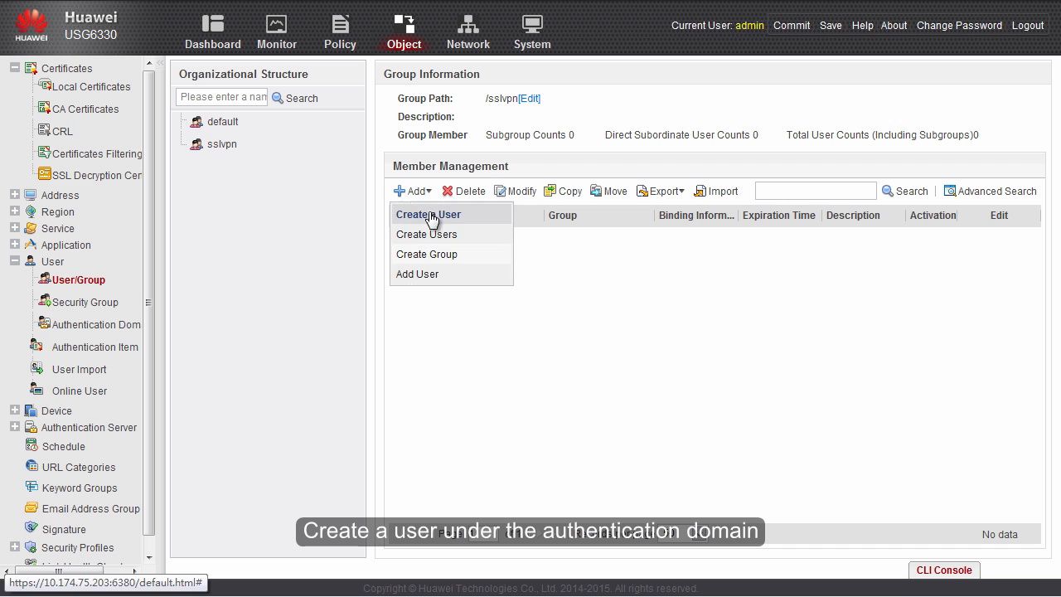
{"action": "left_click", "coordinate": [436, 217]}
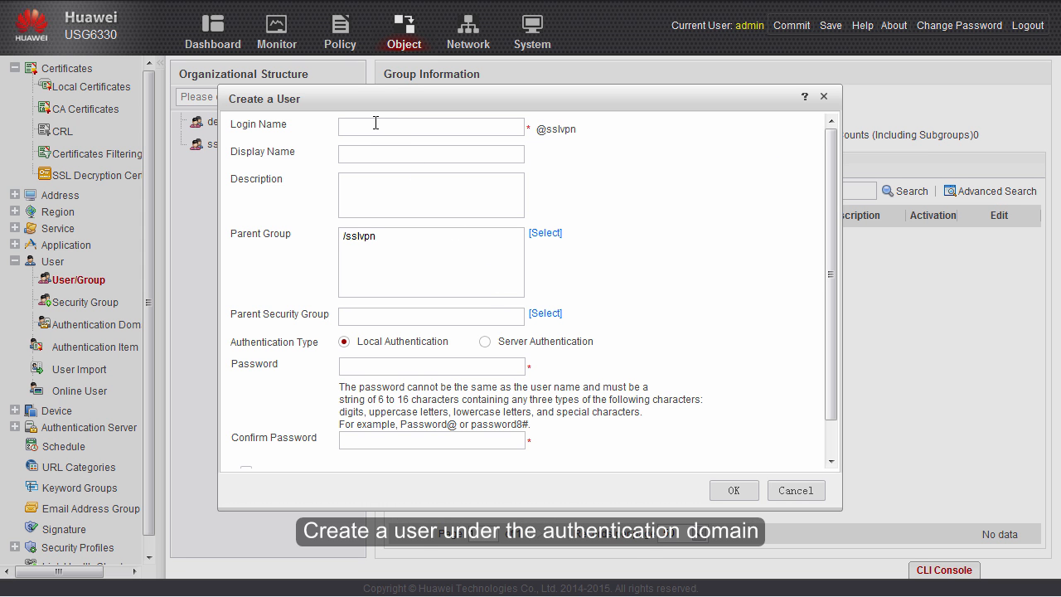
{"action": "type", "text": "user0001"}
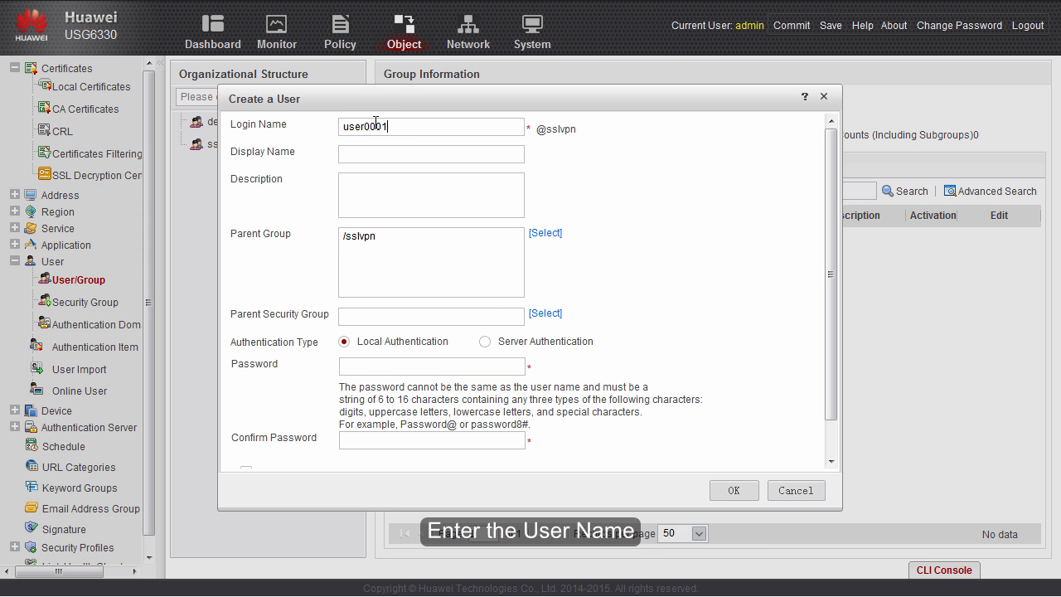
{"action": "left_click", "coordinate": [382, 365]}
{"action": "type", "text": "Password@"}
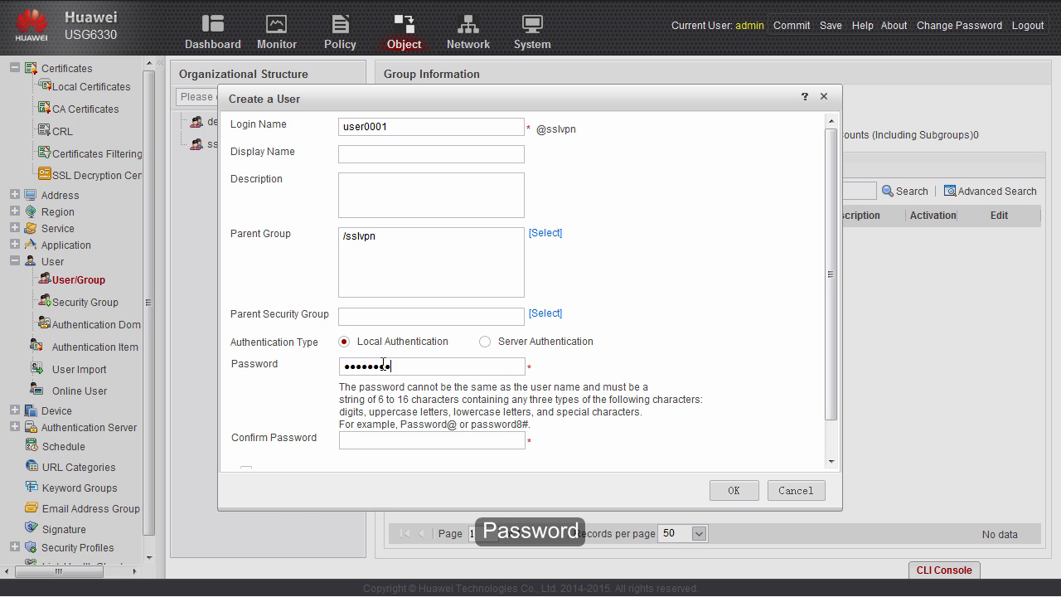
{"action": "key", "text": "Tab"}
{"action": "type", "text": "Password@"}
{"action": "left_click", "coordinate": [732, 490]}
{"action": "left_click", "coordinate": [417, 197]}
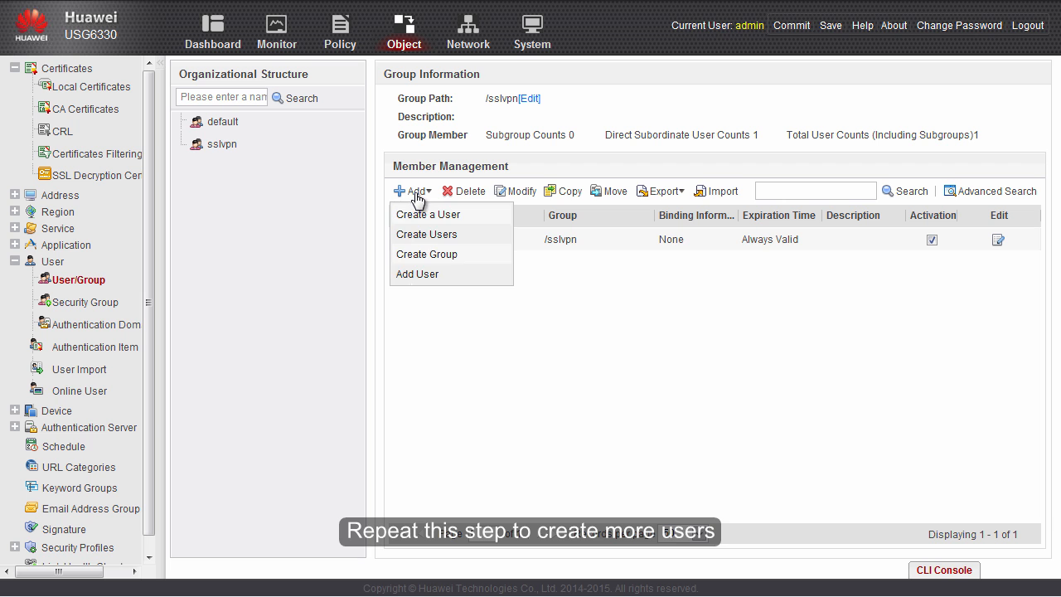
{"action": "left_click", "coordinate": [420, 212]}
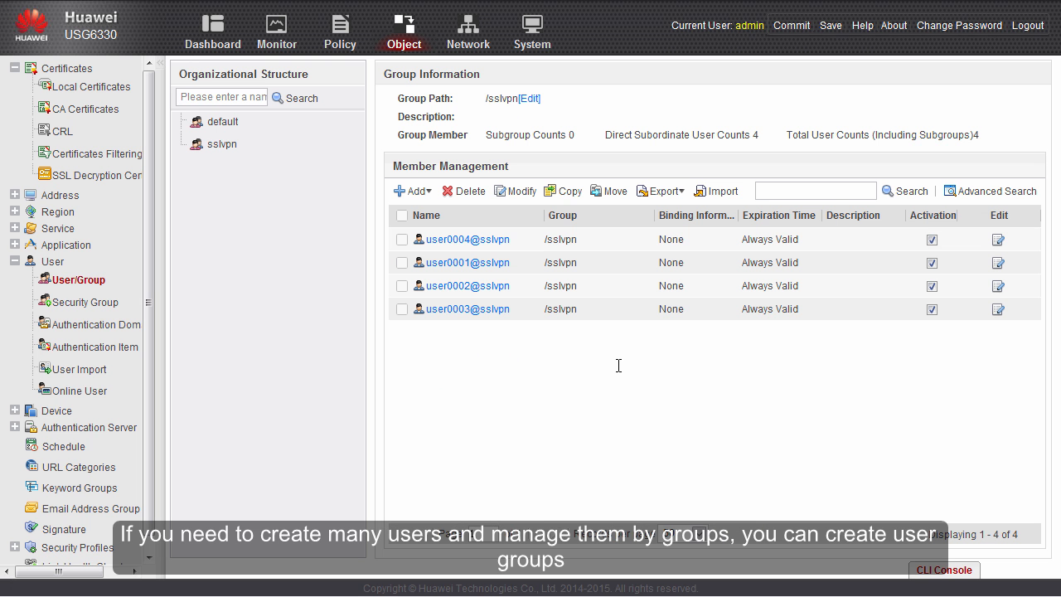
- Create a subgroup named group1 under sslvpn
{"action": "left_click", "coordinate": [417, 193]}
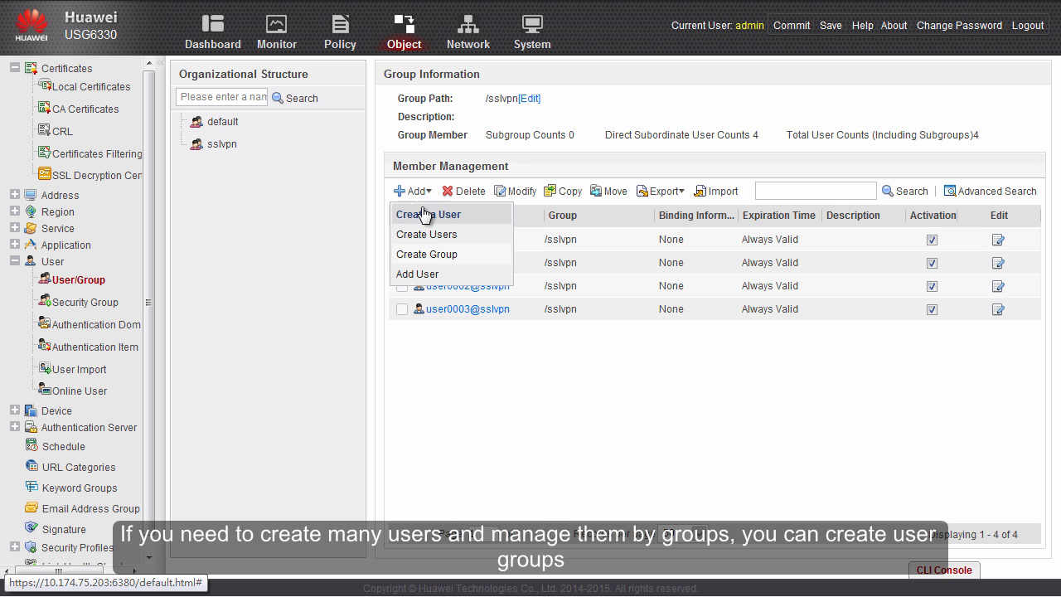
{"action": "left_click", "coordinate": [431, 254]}
{"action": "type", "text": "g"}
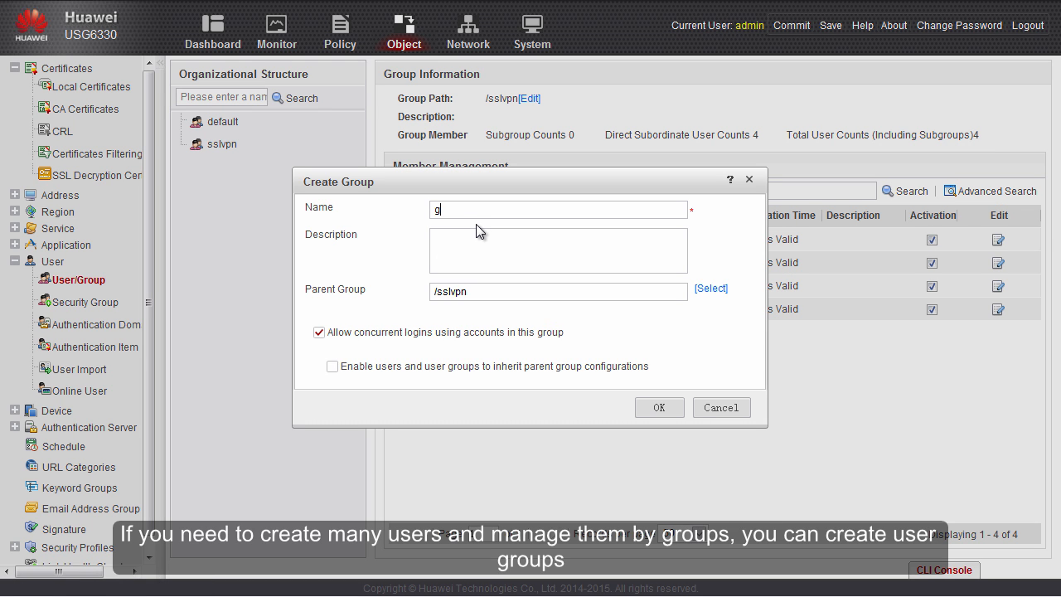
{"action": "type", "text": "roup1"}
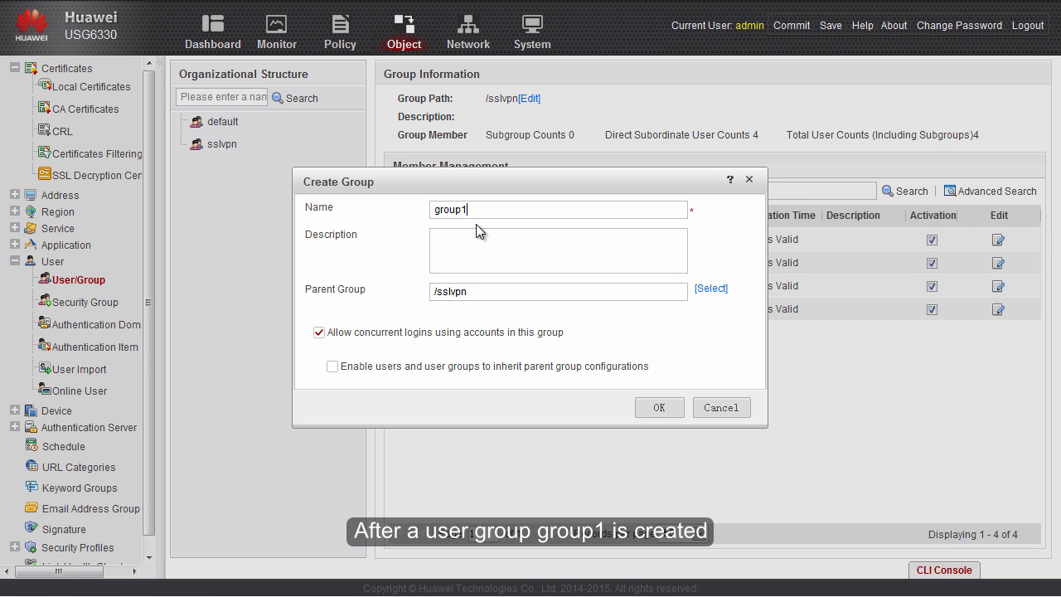
{"action": "left_click", "coordinate": [659, 406]}
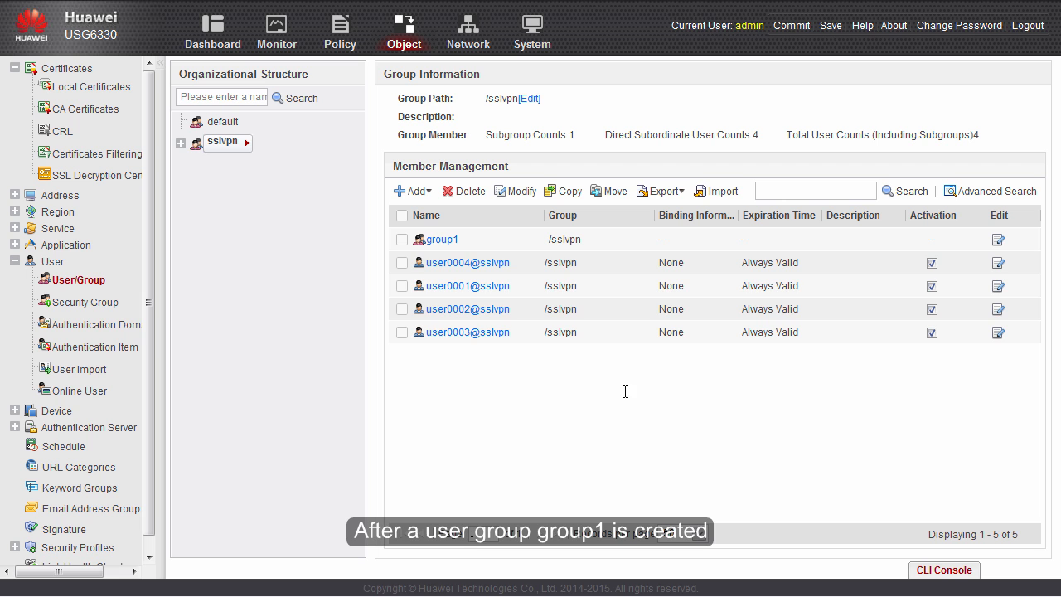
- Change the parent group of user0001–user0004 to group1 and view group1's members
{"action": "left_click", "coordinate": [402, 262]}
{"action": "left_click", "coordinate": [402, 285]}
{"action": "left_click", "coordinate": [402, 308]}
{"action": "left_click", "coordinate": [401, 331]}
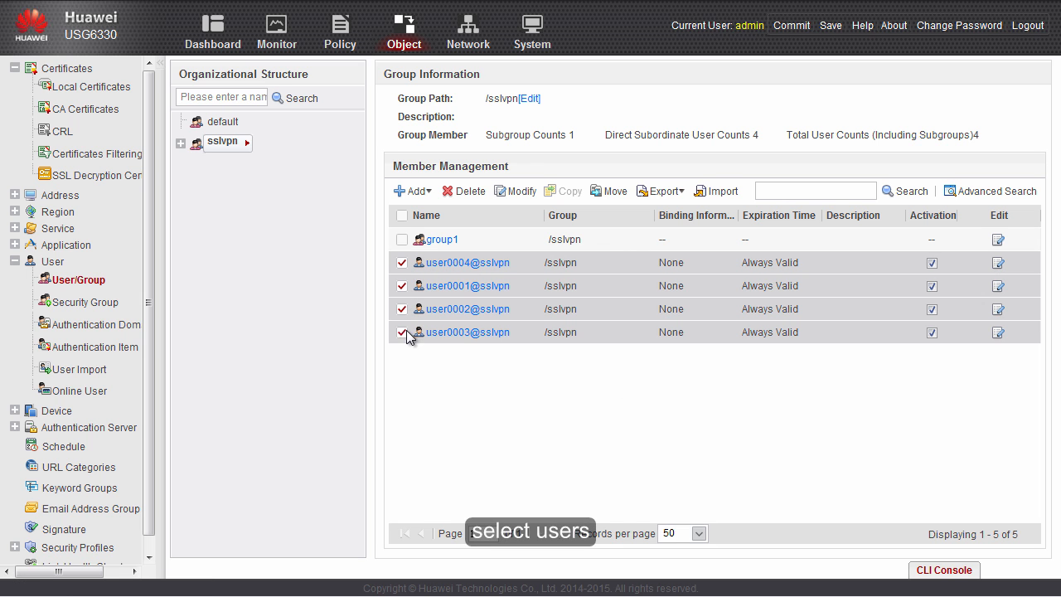
{"action": "left_click", "coordinate": [515, 190]}
{"action": "left_click", "coordinate": [261, 220]}
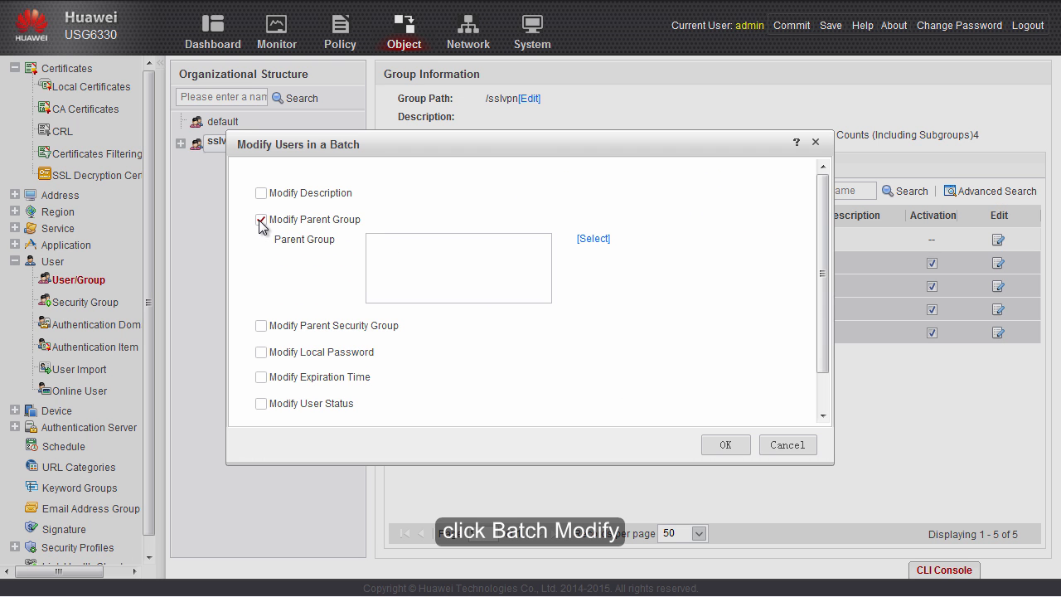
{"action": "left_click", "coordinate": [603, 240]}
{"action": "left_click", "coordinate": [431, 136]}
{"action": "left_click", "coordinate": [587, 519]}
{"action": "left_click", "coordinate": [718, 443]}
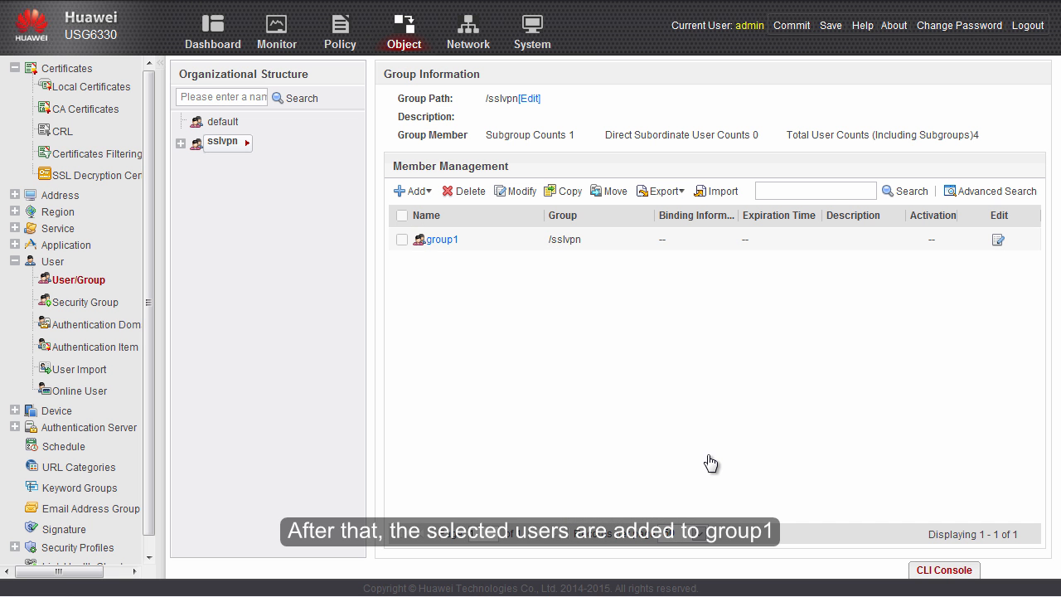
{"action": "left_click", "coordinate": [437, 241]}
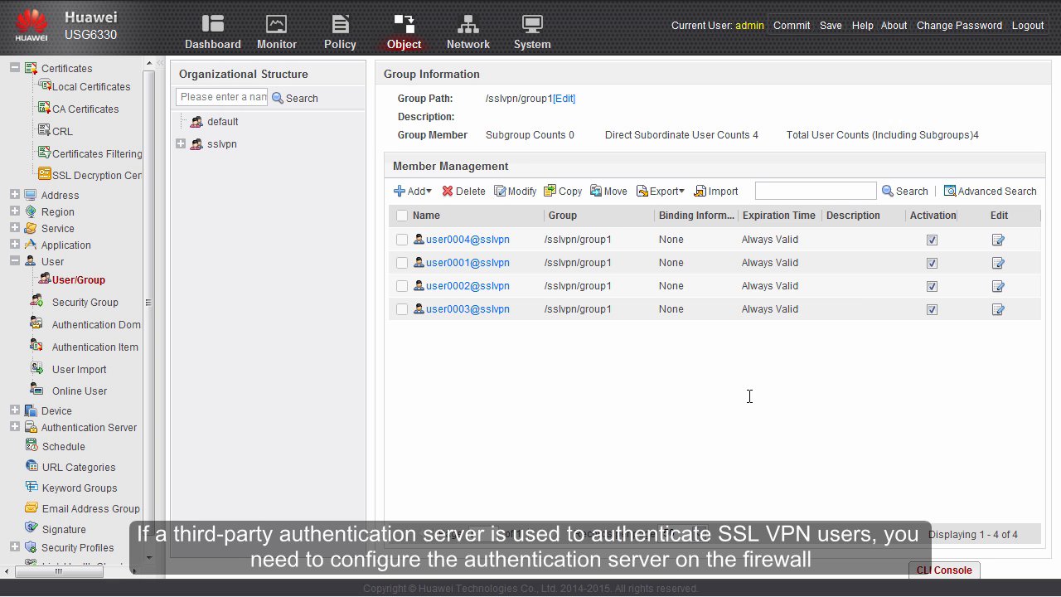
- Start AD server windows_ad_server at 10.1.2.9 with host name info-server.cce.com
{"action": "left_click", "coordinate": [14, 427]}
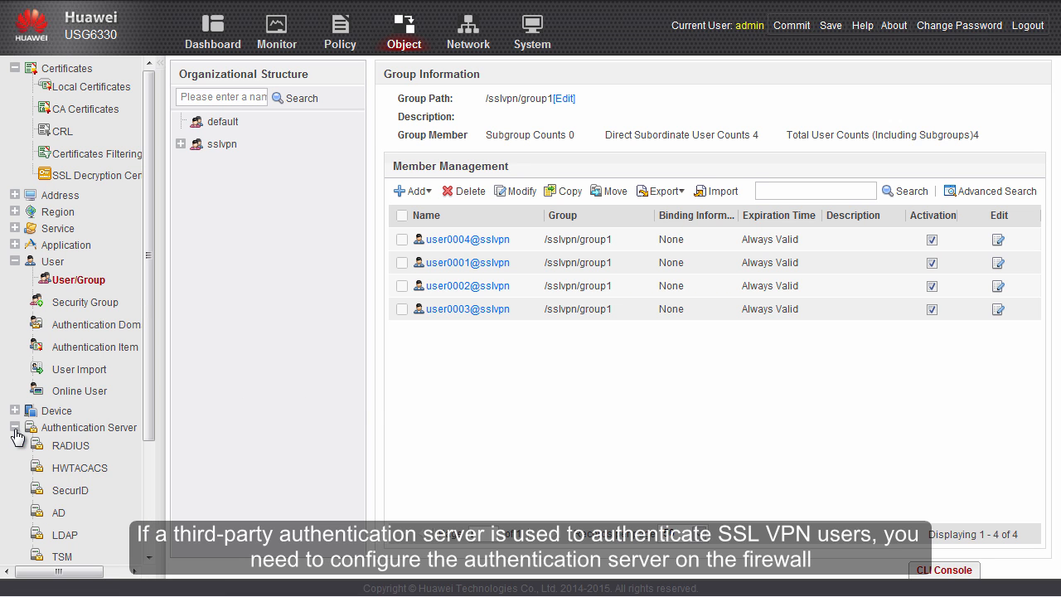
{"action": "left_click", "coordinate": [59, 512]}
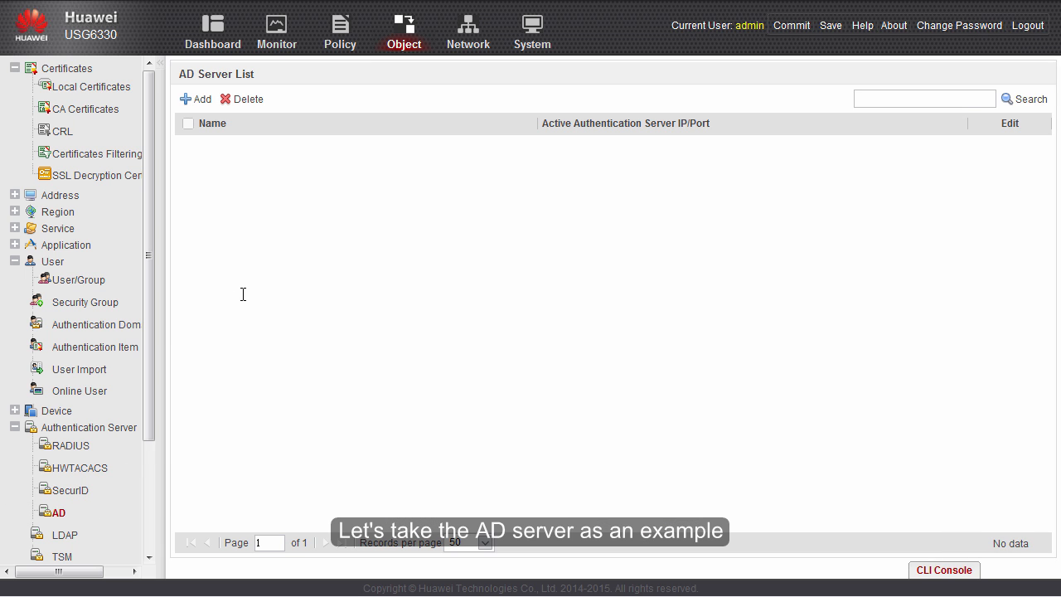
{"action": "left_click", "coordinate": [190, 106]}
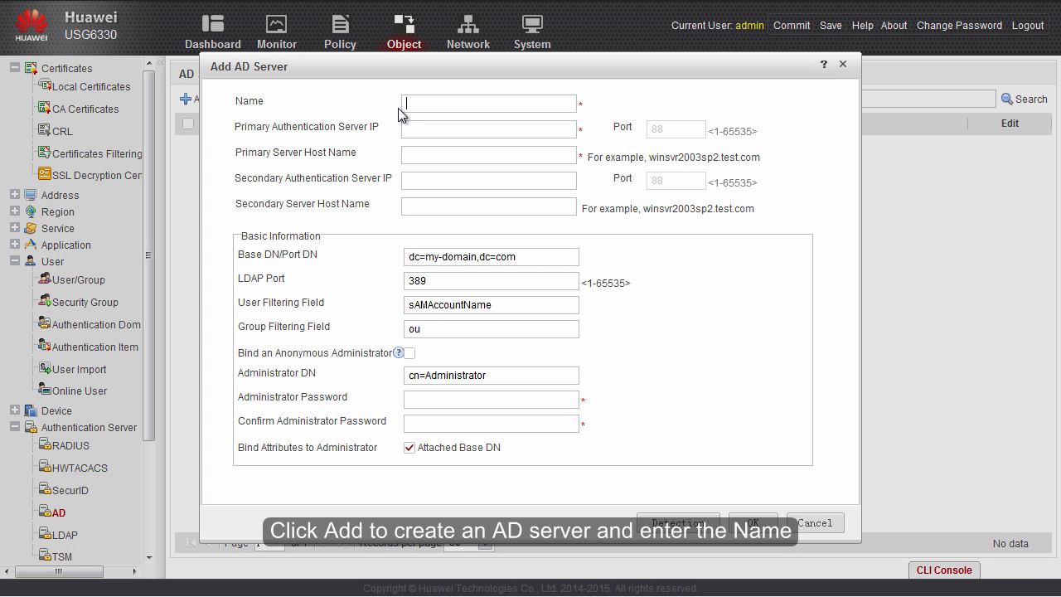
{"action": "type", "text": "windows_ad_server"}
{"action": "left_click", "coordinate": [412, 122]}
{"action": "type", "text": "10.1.2.9"}
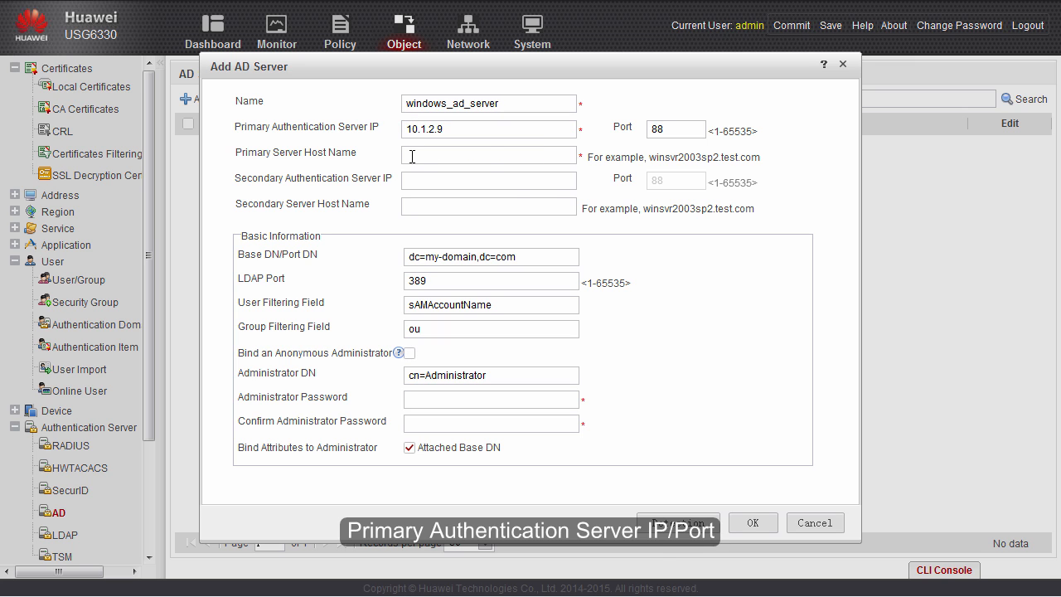
{"action": "left_click", "coordinate": [490, 155]}
{"action": "type", "text": "info-server.cce.com"}
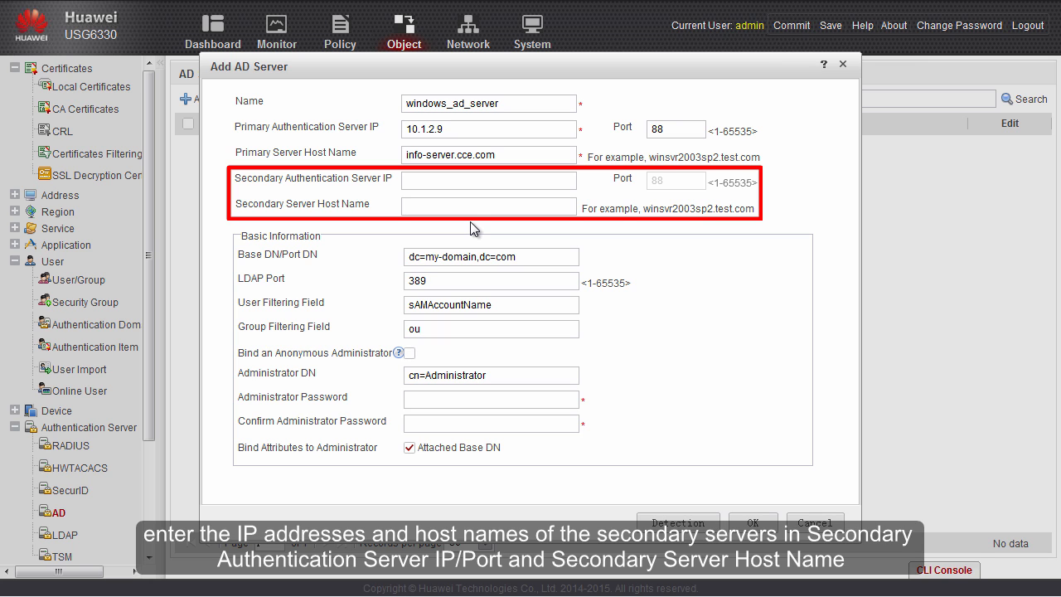
- Set Base DN dc=cce,dc=com, Administrator DN cn=Administrator,cn=Users, and the confirmed admin password
{"action": "left_click_drag", "start_coordinate": [529, 253], "coordinate": [406, 260]}
{"action": "type", "text": "dc=cce,dc=com"}
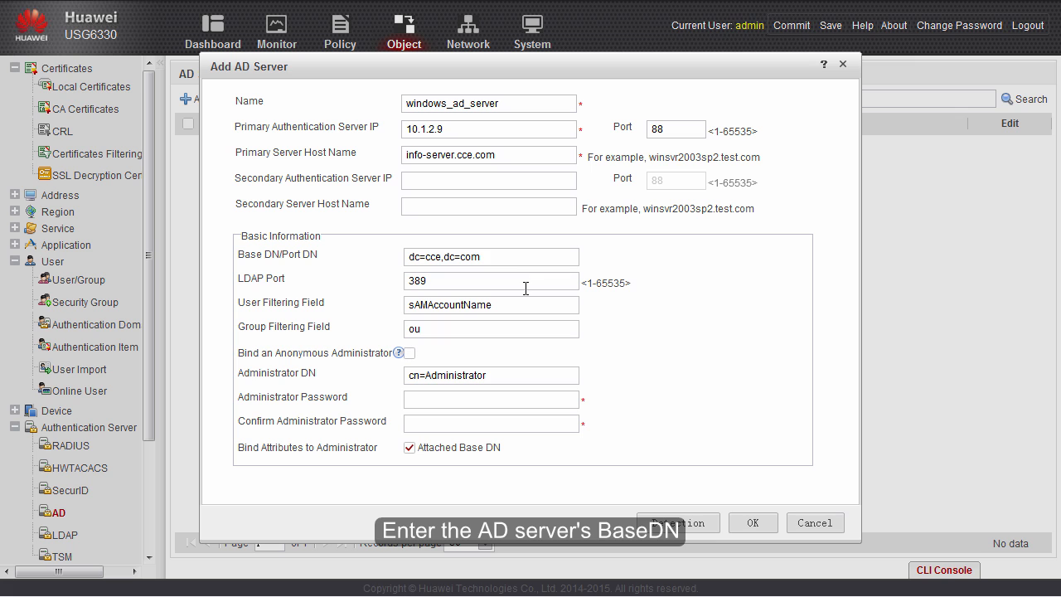
{"action": "left_click_drag", "start_coordinate": [531, 376], "coordinate": [406, 375]}
{"action": "type", "text": "cn=Administrator,cn=Users"}
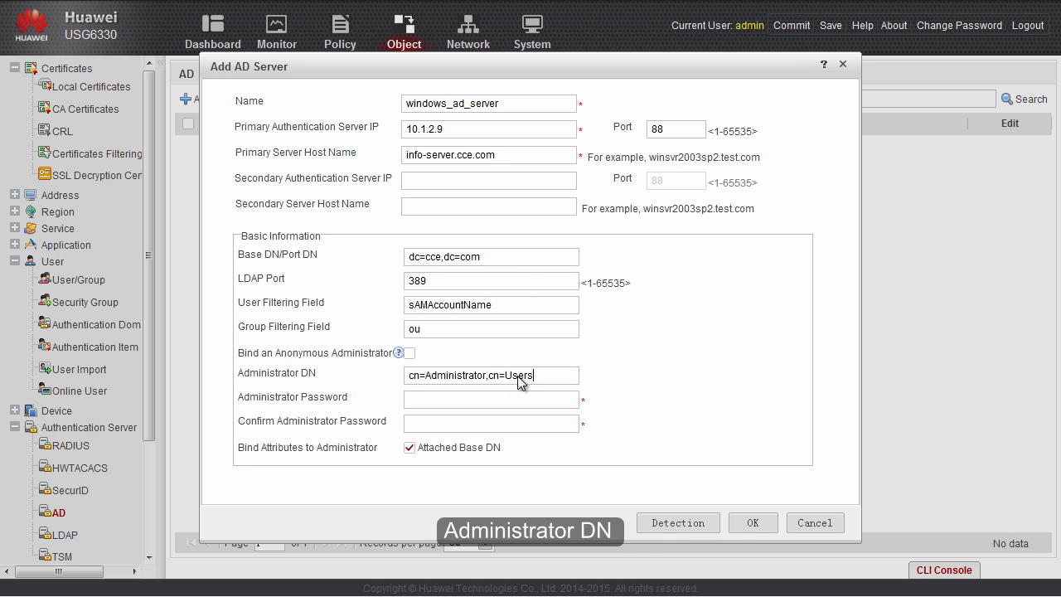
{"action": "left_click", "coordinate": [554, 398]}
{"action": "type", "text": "Admin@123"}
{"action": "key", "text": "Tab"}
{"action": "type", "text": "Admin@123"}
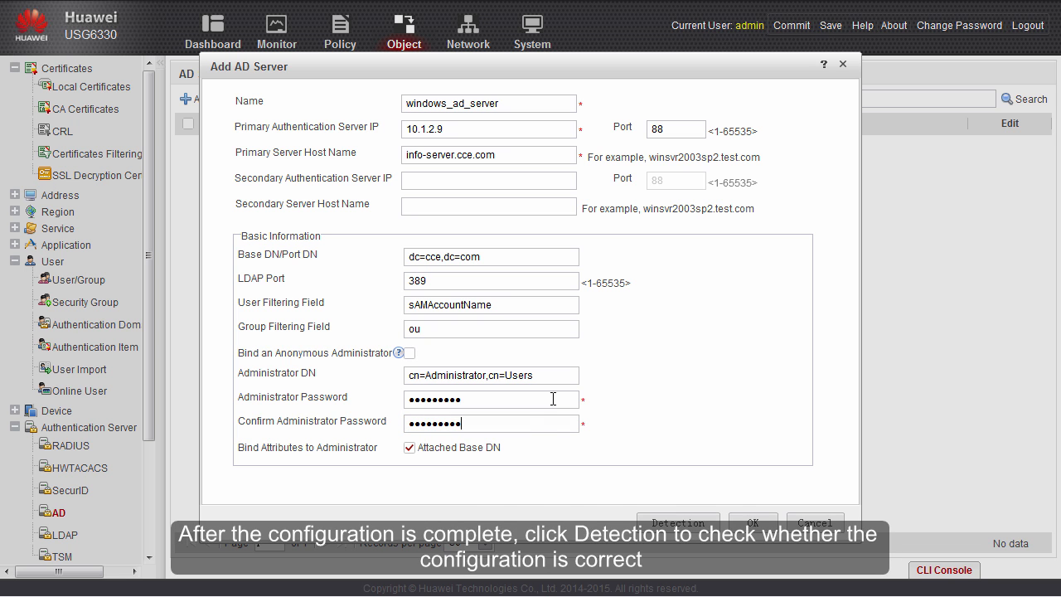
- Verify windows_ad_server connectivity with a test account and password, then save the AD server
{"action": "left_click", "coordinate": [677, 523]}
{"action": "left_click", "coordinate": [606, 388]}
{"action": "type", "text": "test"}
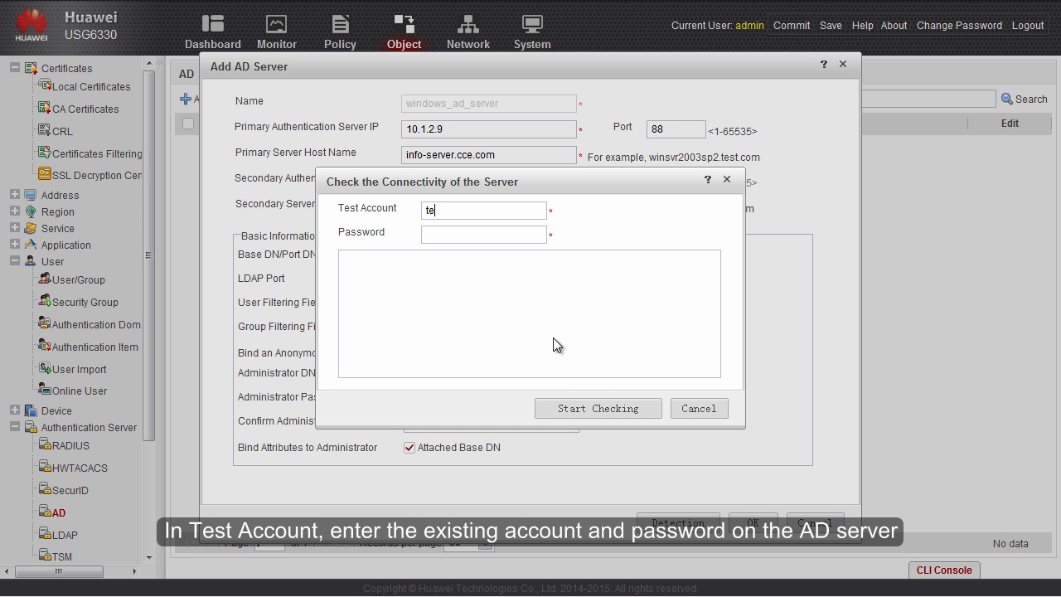
{"action": "key", "text": "Tab"}
{"action": "type", "text": "test12345"}
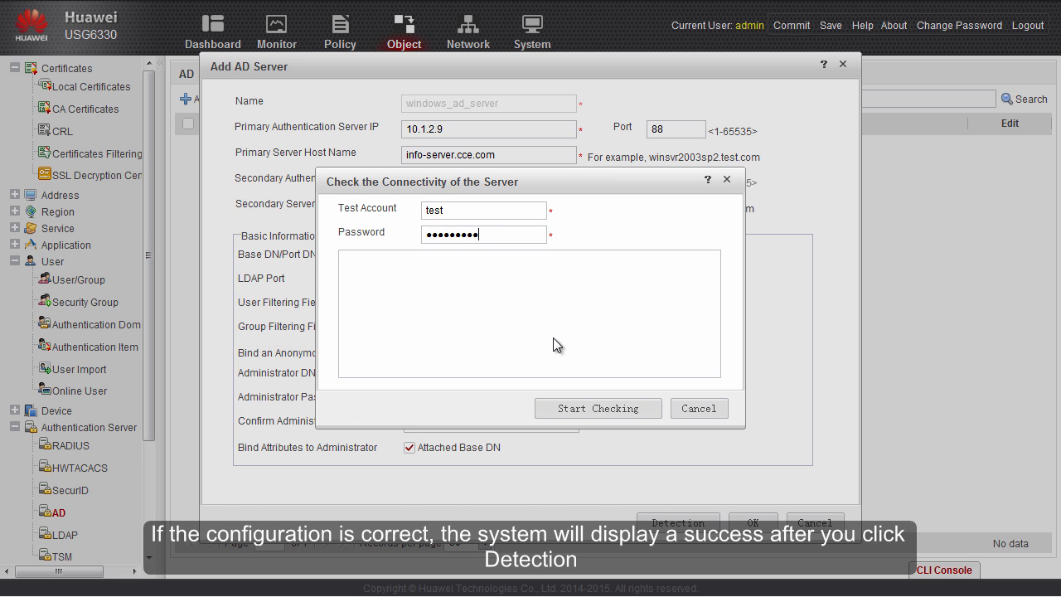
{"action": "left_click", "coordinate": [574, 409]}
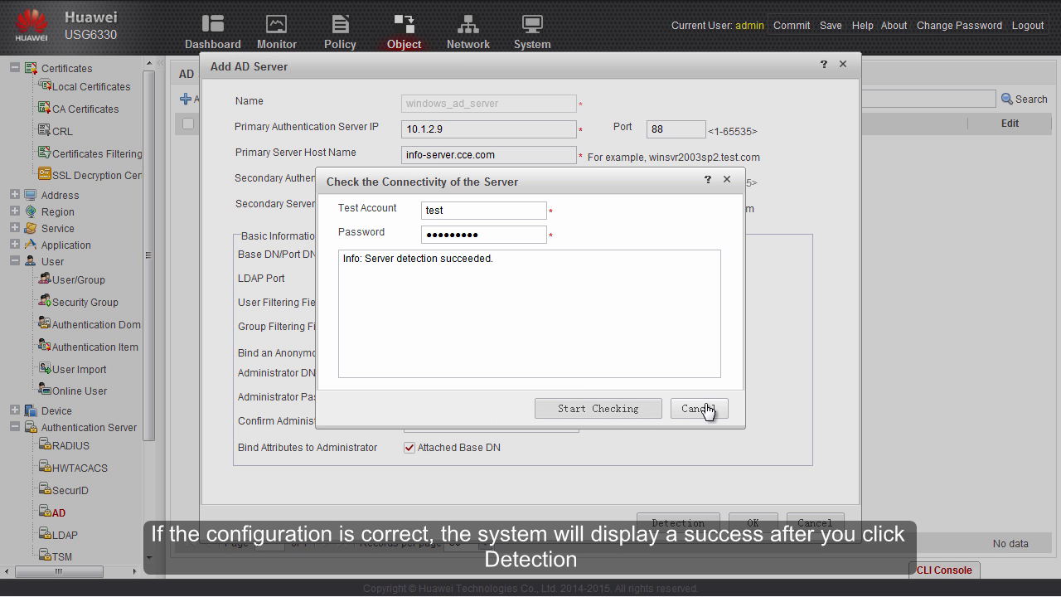
{"action": "left_click", "coordinate": [705, 409]}
{"action": "left_click", "coordinate": [748, 523]}
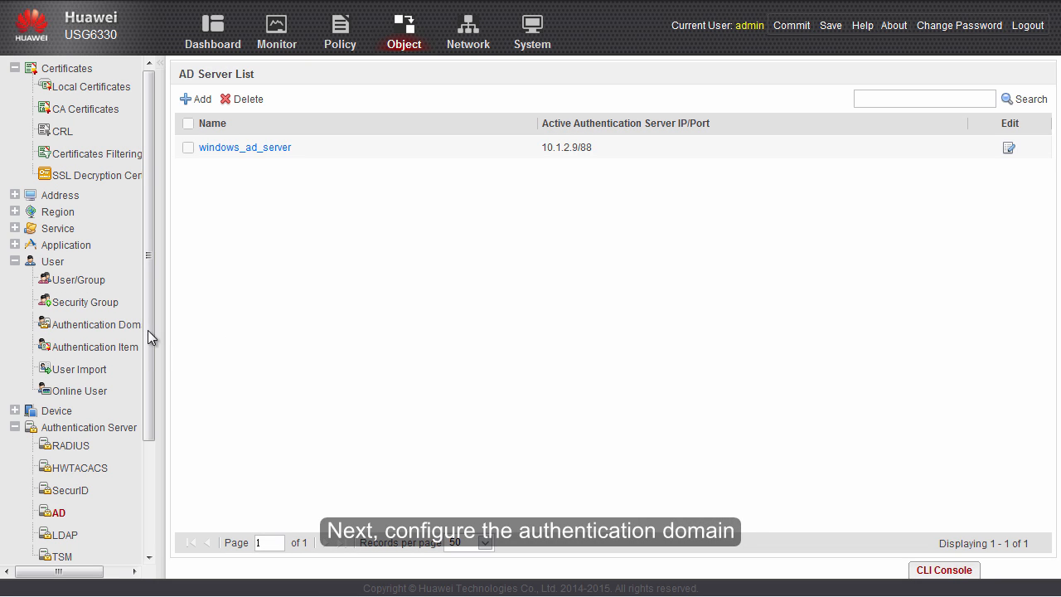
{"action": "left_click", "coordinate": [101, 334]}
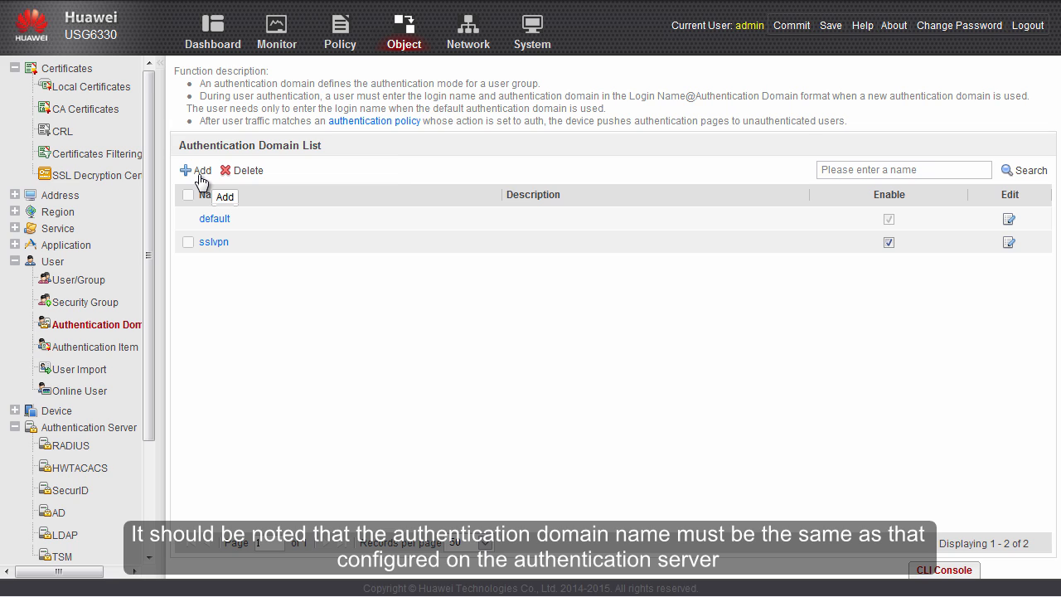
- Add authentication domain cce.com bound to AD server windows_ad_server
{"action": "left_click", "coordinate": [201, 171]}
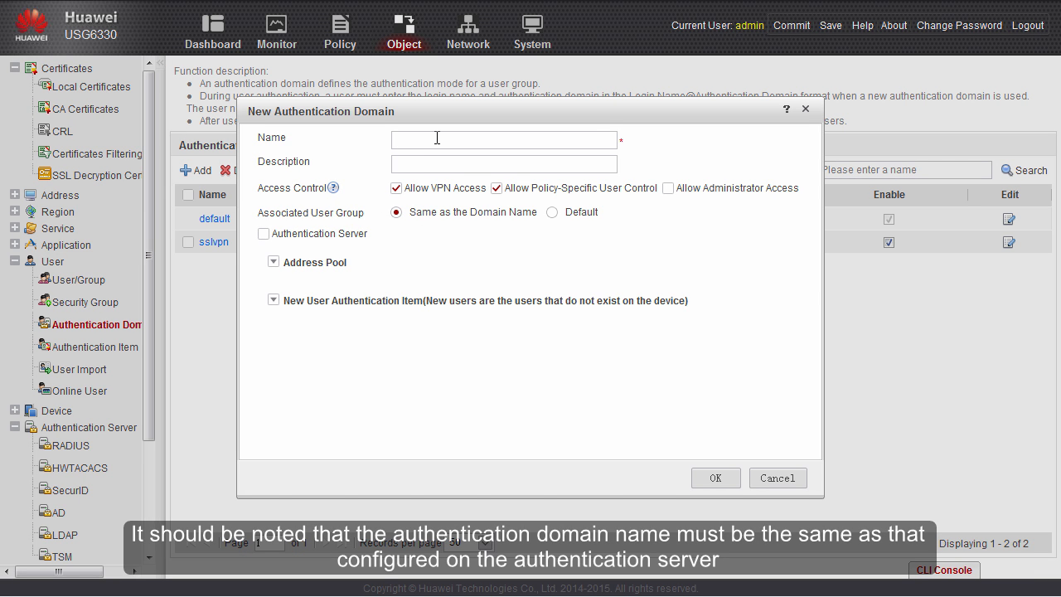
{"action": "type", "text": "cce.com"}
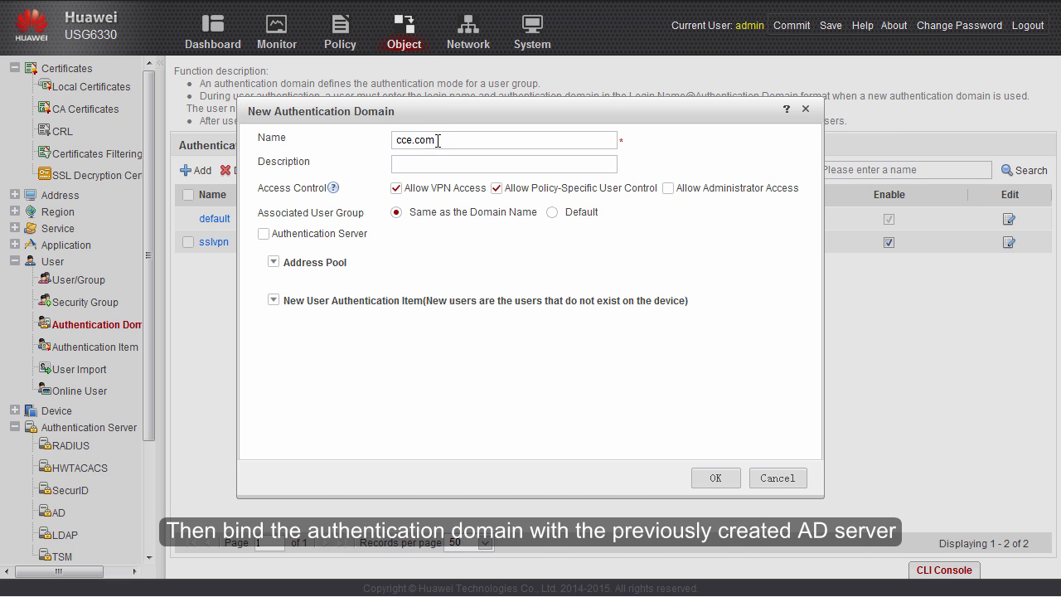
{"action": "left_click", "coordinate": [264, 234]}
{"action": "left_click", "coordinate": [606, 233]}
{"action": "left_click", "coordinate": [499, 375]}
{"action": "left_click", "coordinate": [715, 479]}
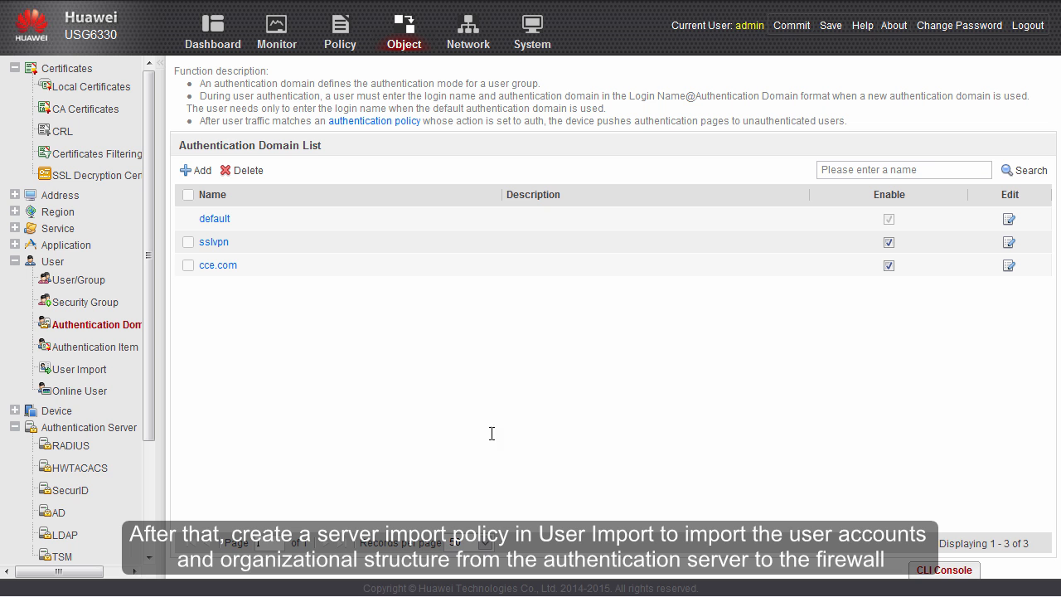
- Create server import policy 'ad' from windows_ad_server, importing ou=group1 and ou=group2
{"action": "left_click", "coordinate": [94, 371]}
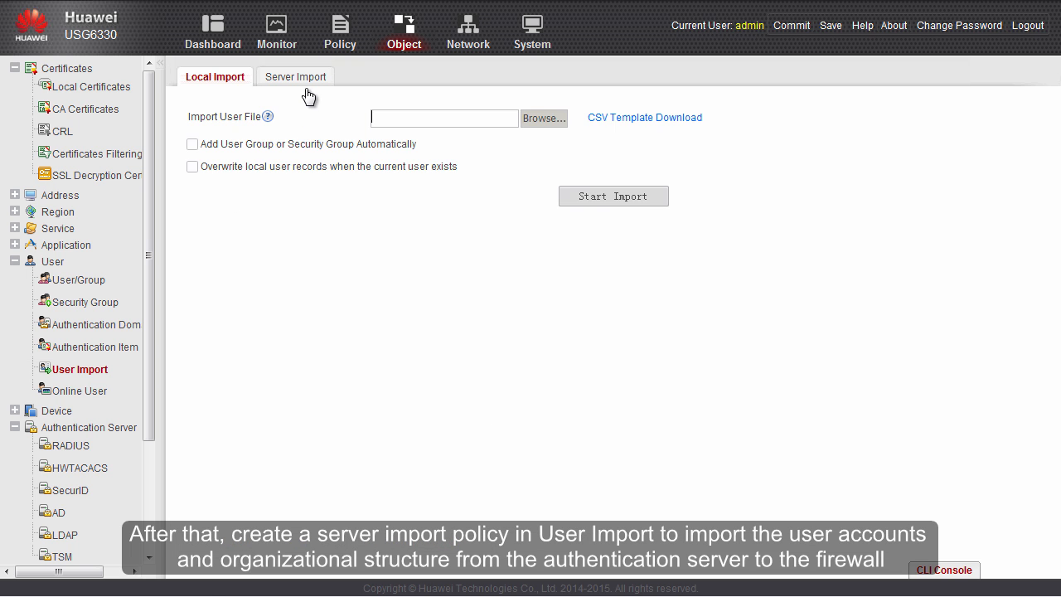
{"action": "left_click", "coordinate": [304, 77]}
{"action": "left_click", "coordinate": [199, 133]}
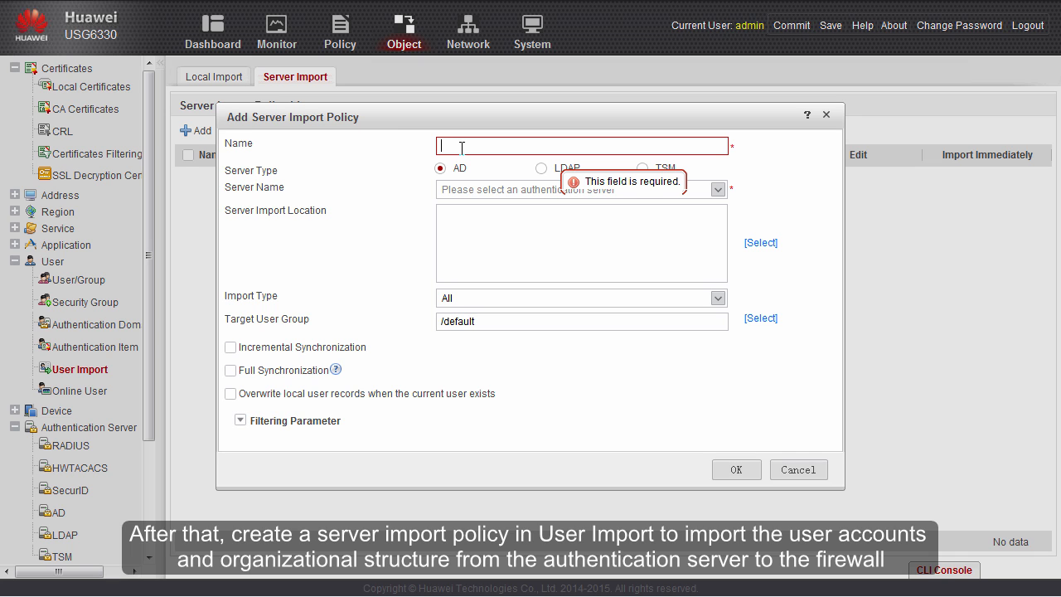
{"action": "type", "text": "ad"}
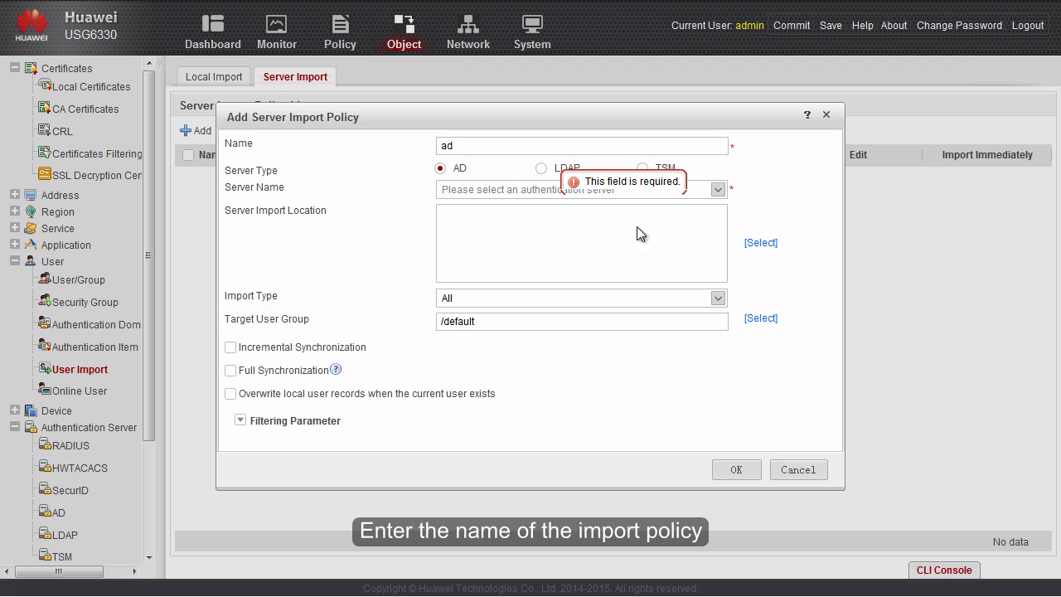
{"action": "left_click", "coordinate": [715, 190]}
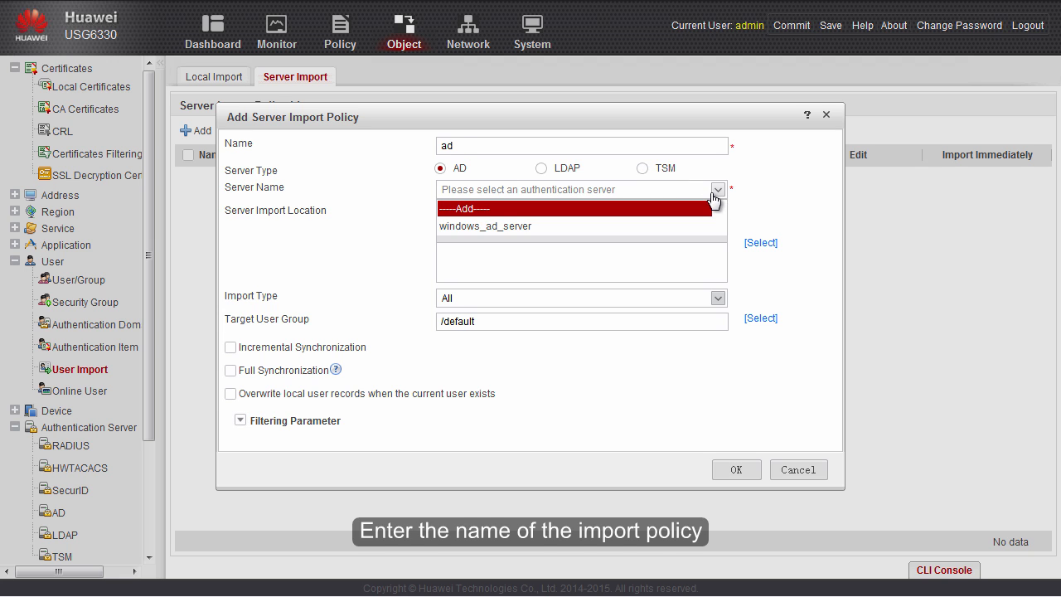
{"action": "left_click", "coordinate": [522, 226]}
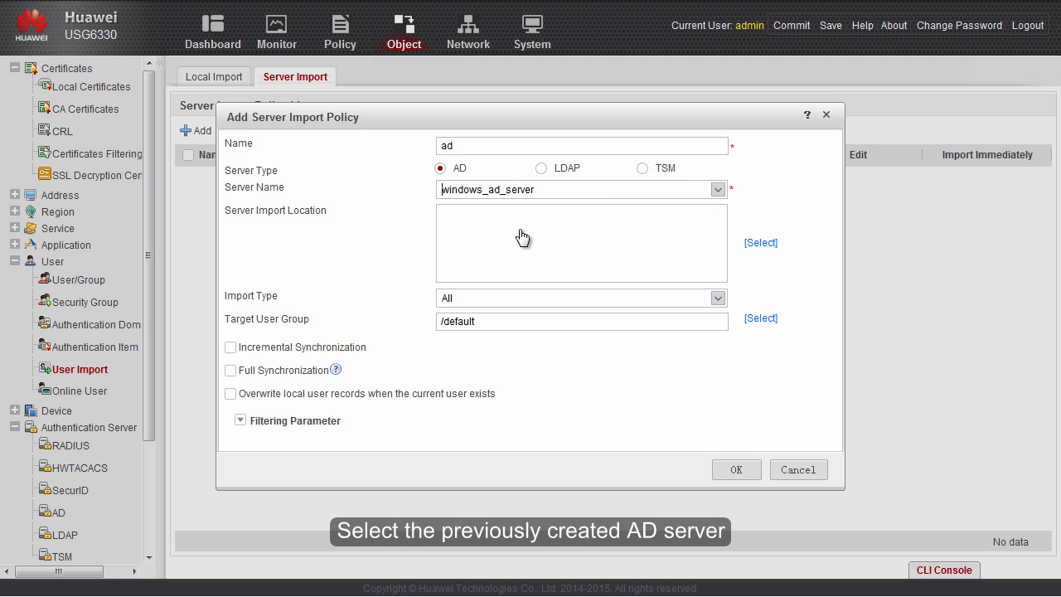
{"action": "left_click", "coordinate": [761, 242]}
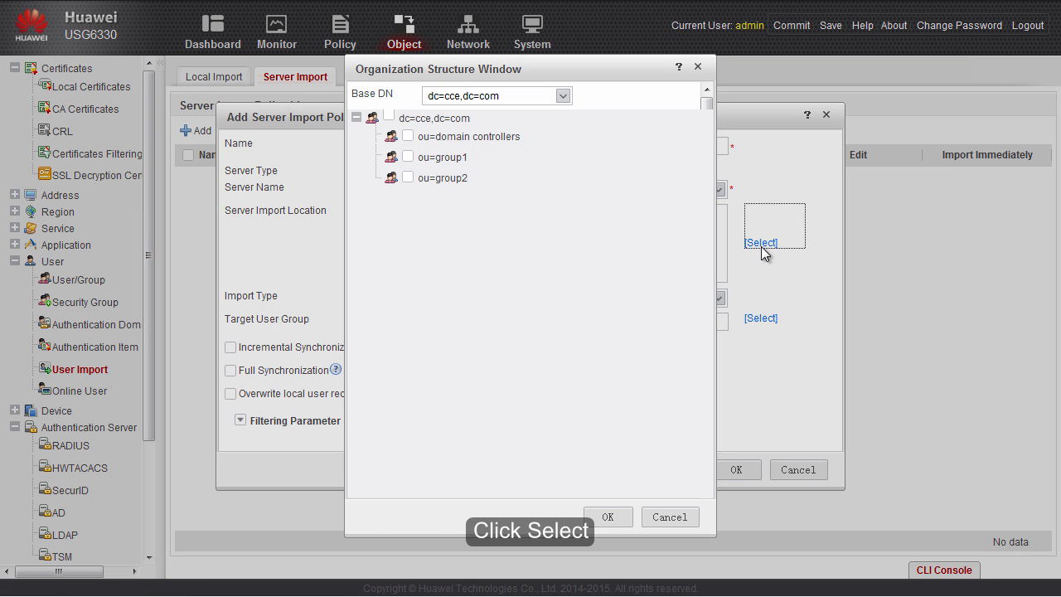
{"action": "left_click", "coordinate": [407, 157]}
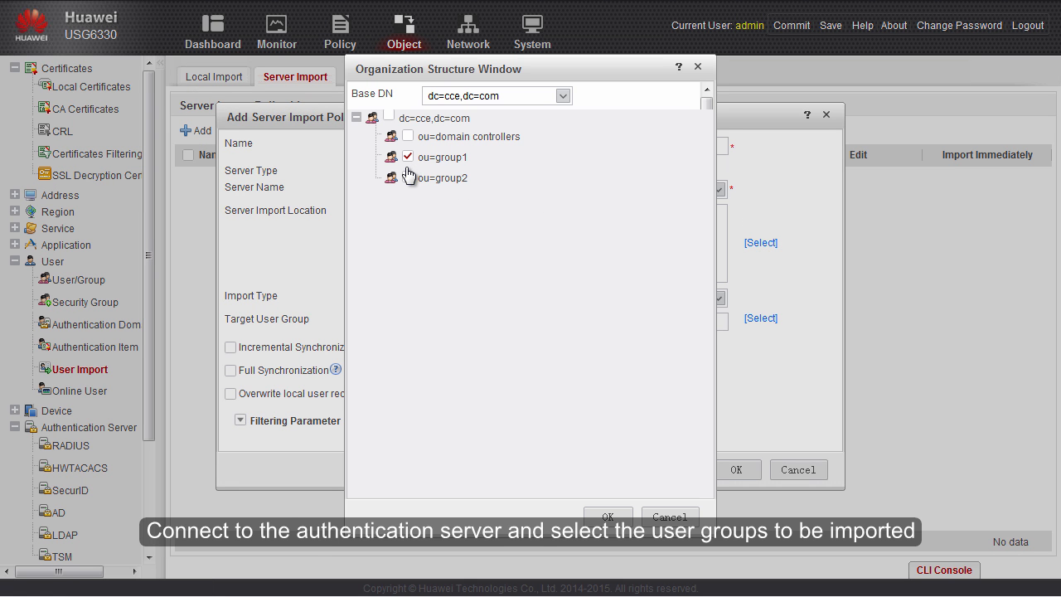
{"action": "left_click", "coordinate": [408, 178]}
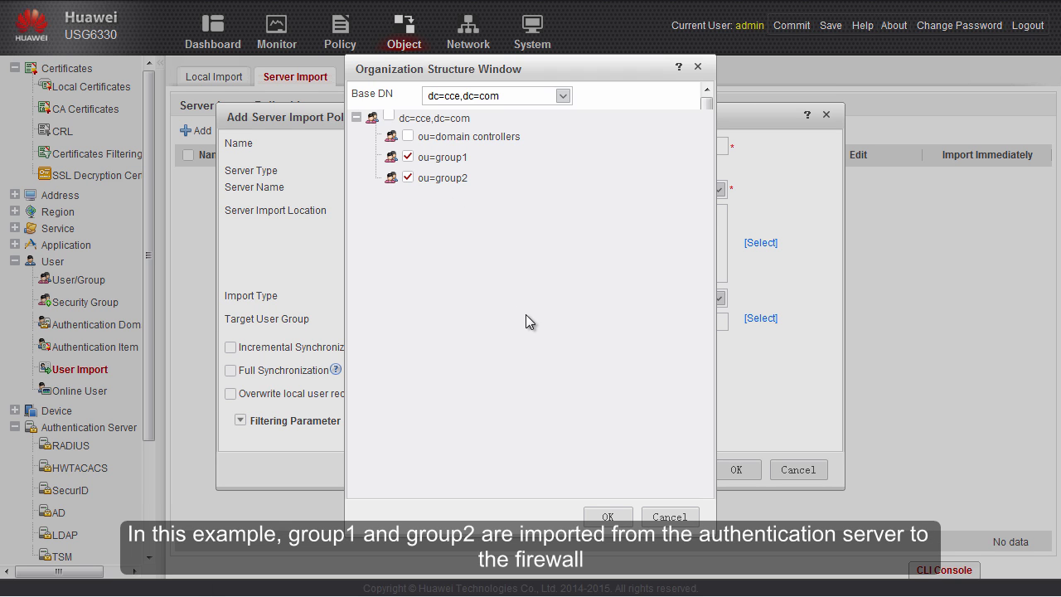
{"action": "left_click", "coordinate": [608, 516]}
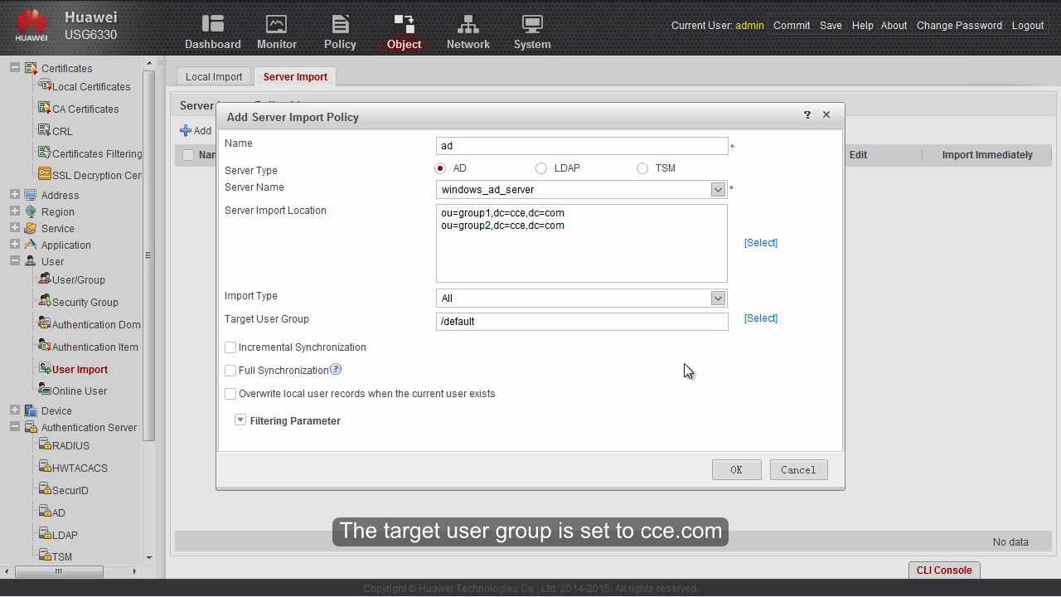
- Target /cce.com and enable 120-minute incremental plus daily 01:00 full synchronization
{"action": "left_click", "coordinate": [760, 318]}
{"action": "left_click", "coordinate": [389, 168]}
{"action": "left_click", "coordinate": [610, 503]}
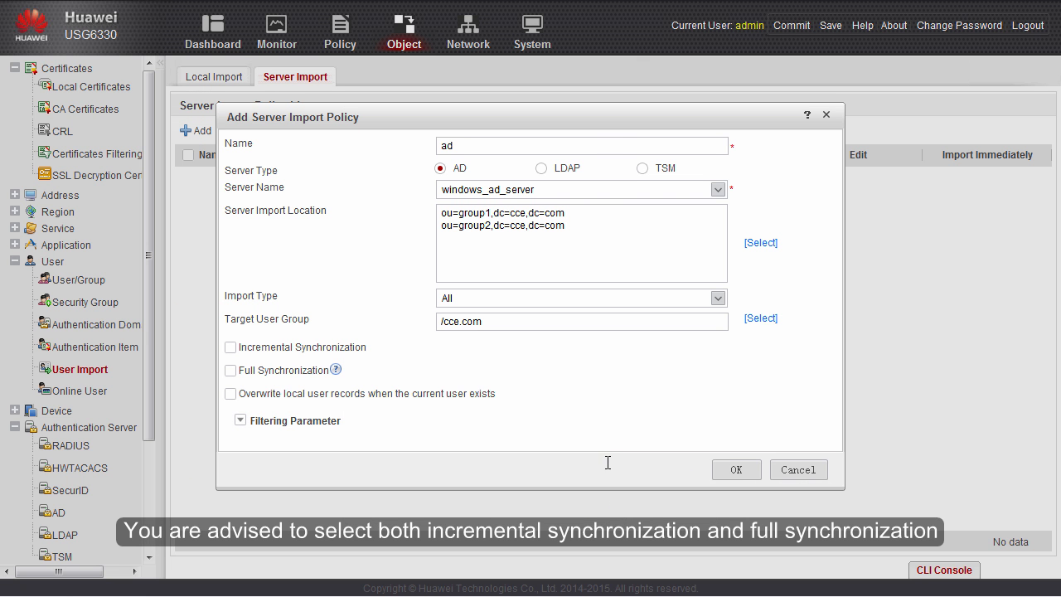
{"action": "left_click", "coordinate": [230, 347]}
{"action": "left_click", "coordinate": [230, 372]}
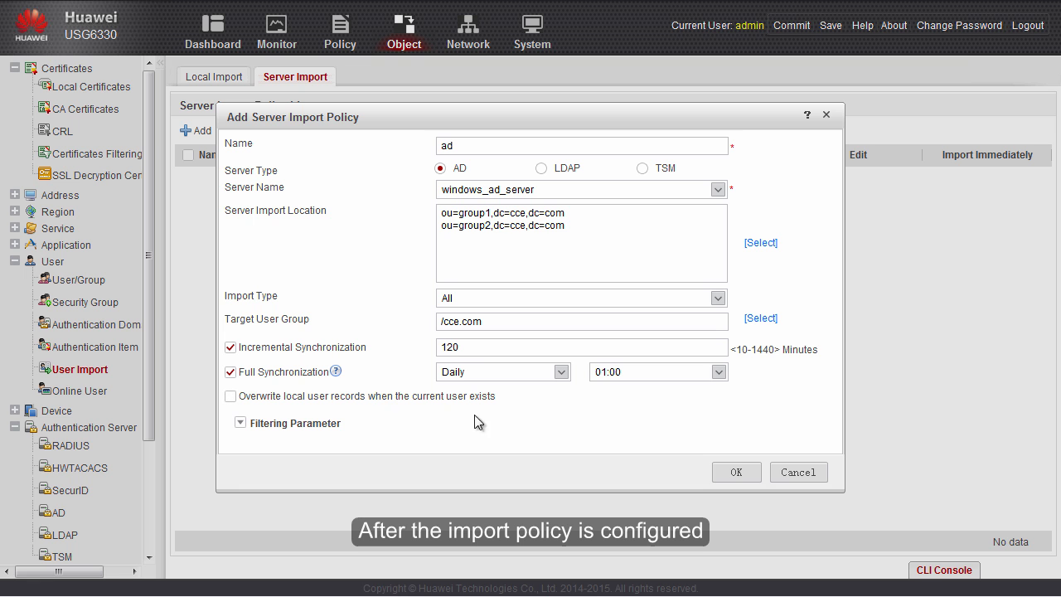
- Save the ad policy, import AD users immediately, and check the groups under cce.com
{"action": "left_click", "coordinate": [736, 472]}
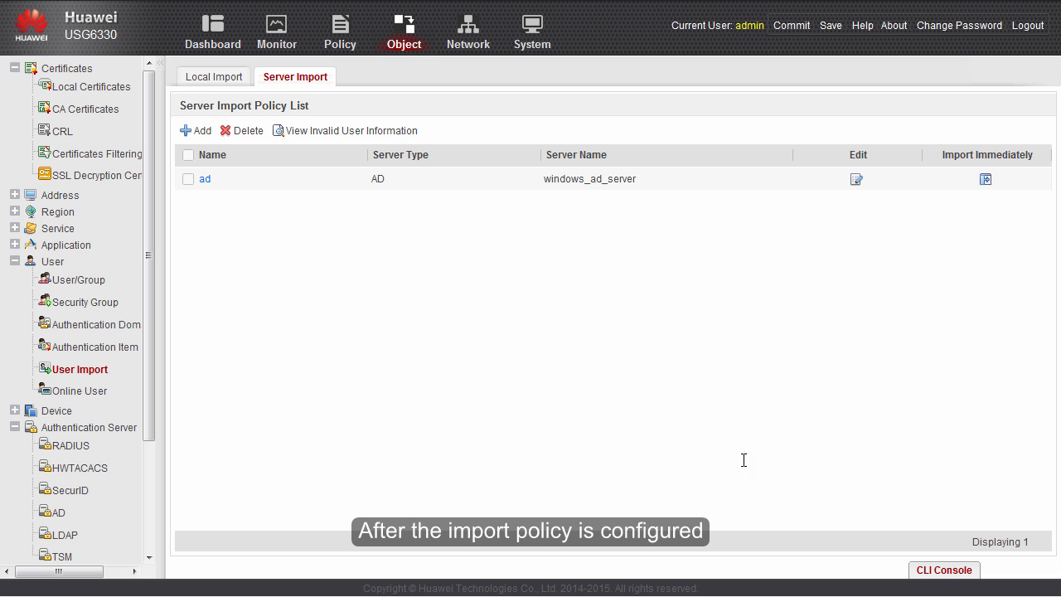
{"action": "left_click", "coordinate": [985, 181]}
{"action": "left_click", "coordinate": [583, 385]}
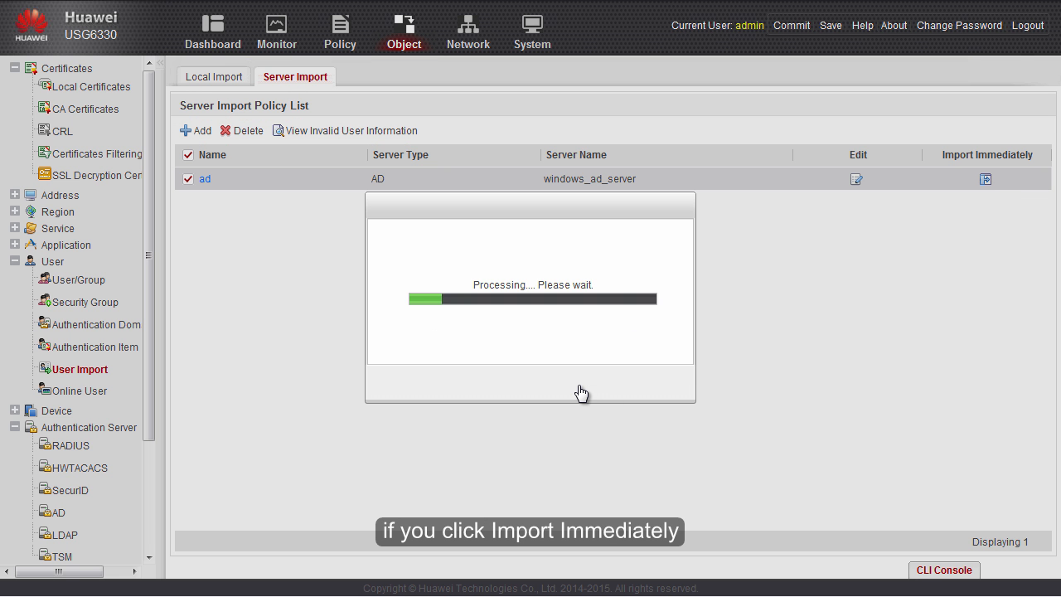
{"action": "left_click", "coordinate": [652, 383]}
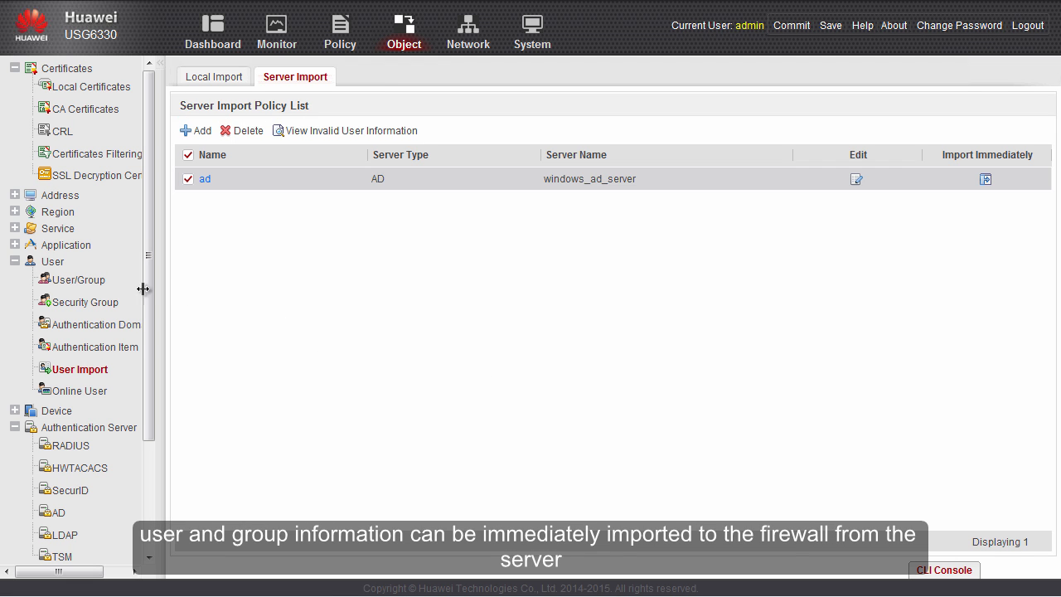
{"action": "left_click", "coordinate": [86, 282]}
{"action": "left_click", "coordinate": [238, 169]}
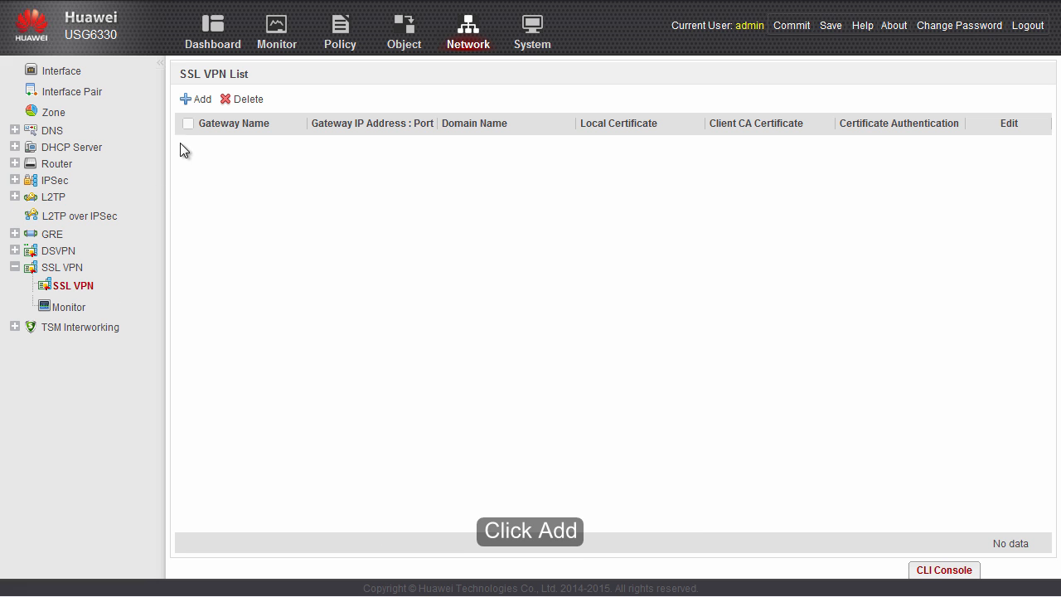
- Add SSL VPN gateway 'gateway' on WAN interface GE1/0/1 (1.1.1.1)
{"action": "left_click", "coordinate": [196, 100]}
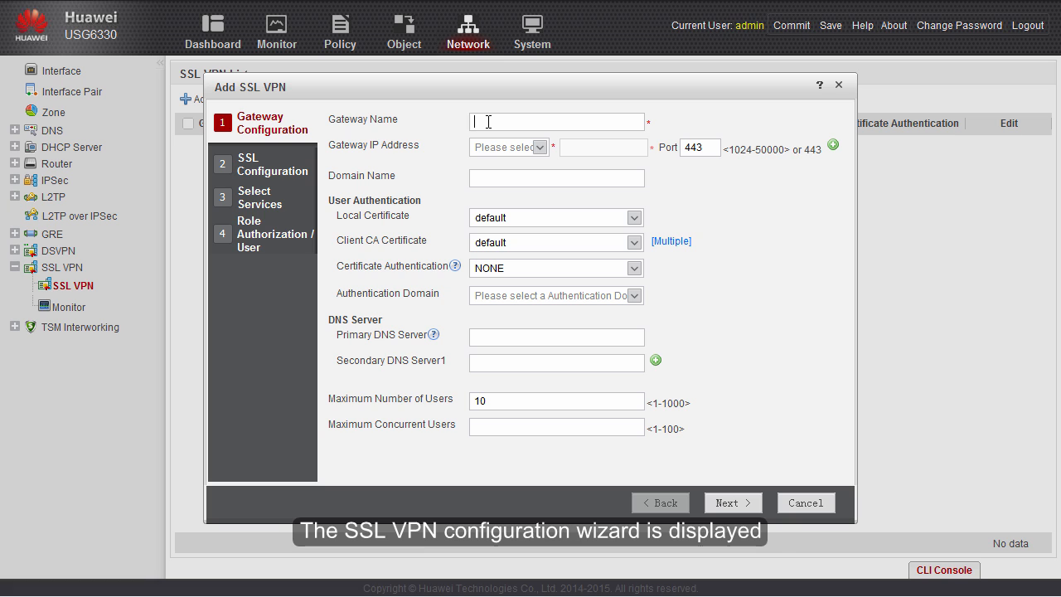
{"action": "type", "text": "gateway"}
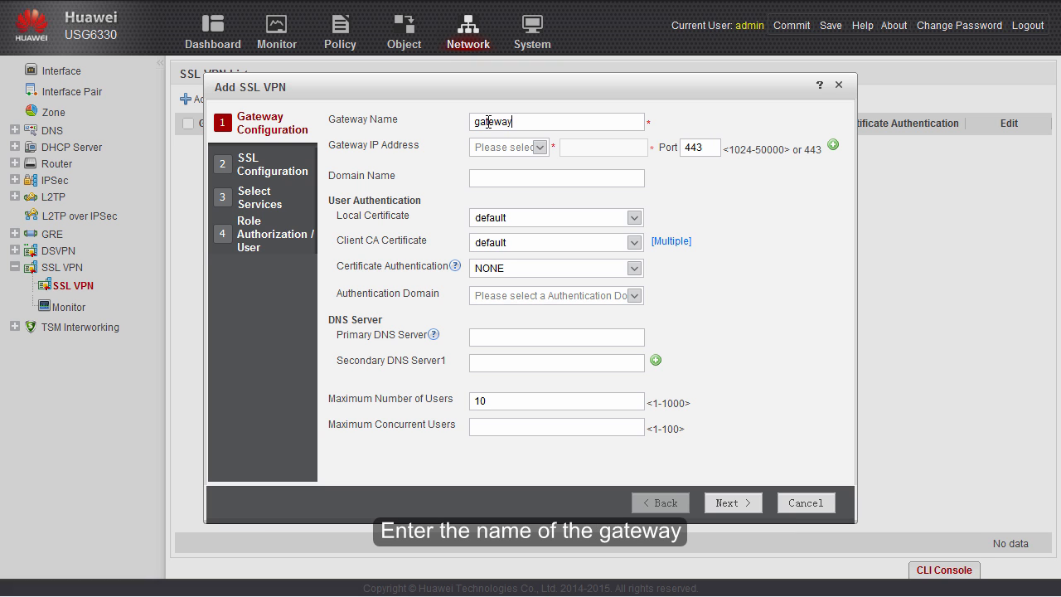
{"action": "left_click", "coordinate": [544, 154]}
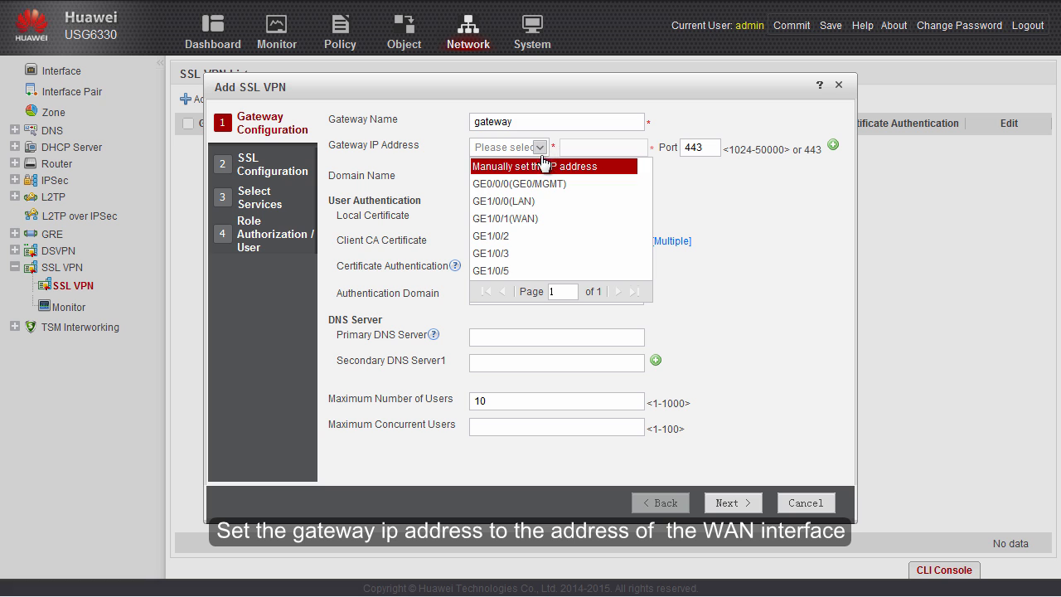
{"action": "left_click", "coordinate": [524, 218]}
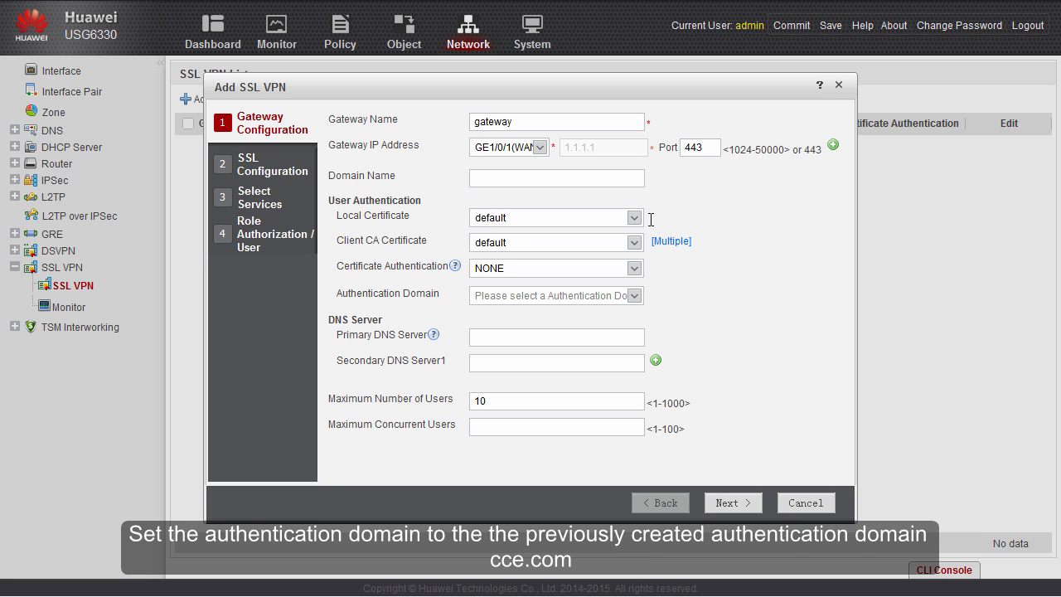
- Bind the gateway to authentication domain cce.com, with 100 maximum users and 100 concurrent users
{"action": "left_click", "coordinate": [634, 295]}
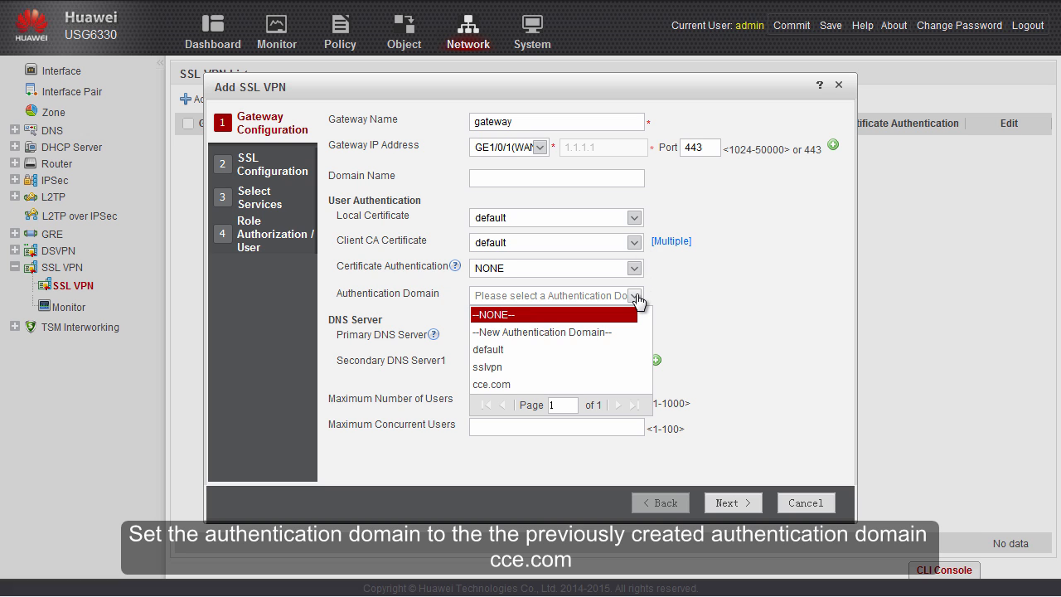
{"action": "left_click", "coordinate": [524, 384]}
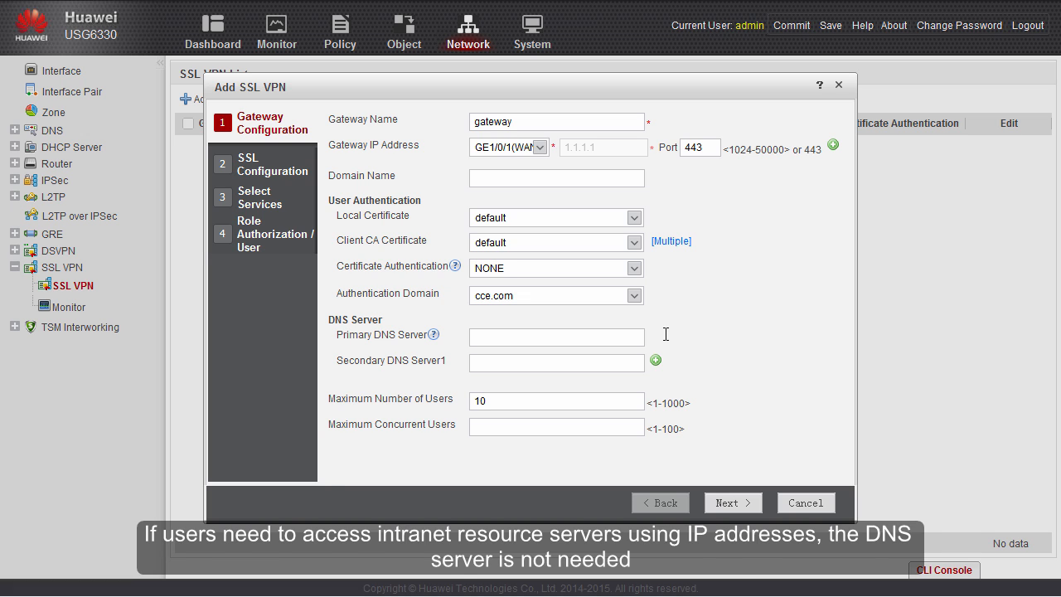
{"action": "type", "text": "0"}
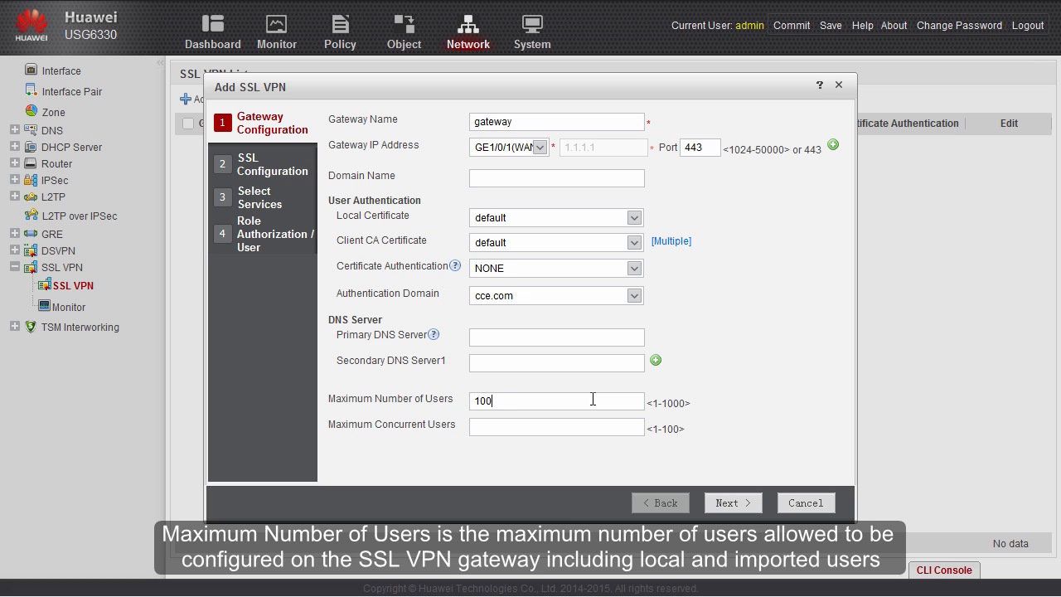
{"action": "left_click", "coordinate": [583, 425]}
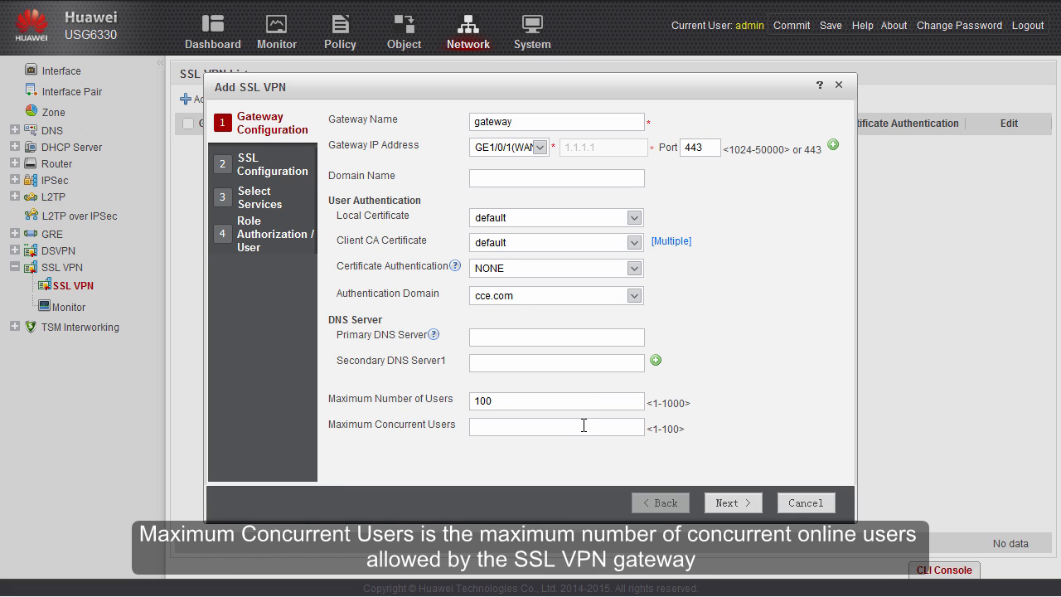
{"action": "type", "text": "100"}
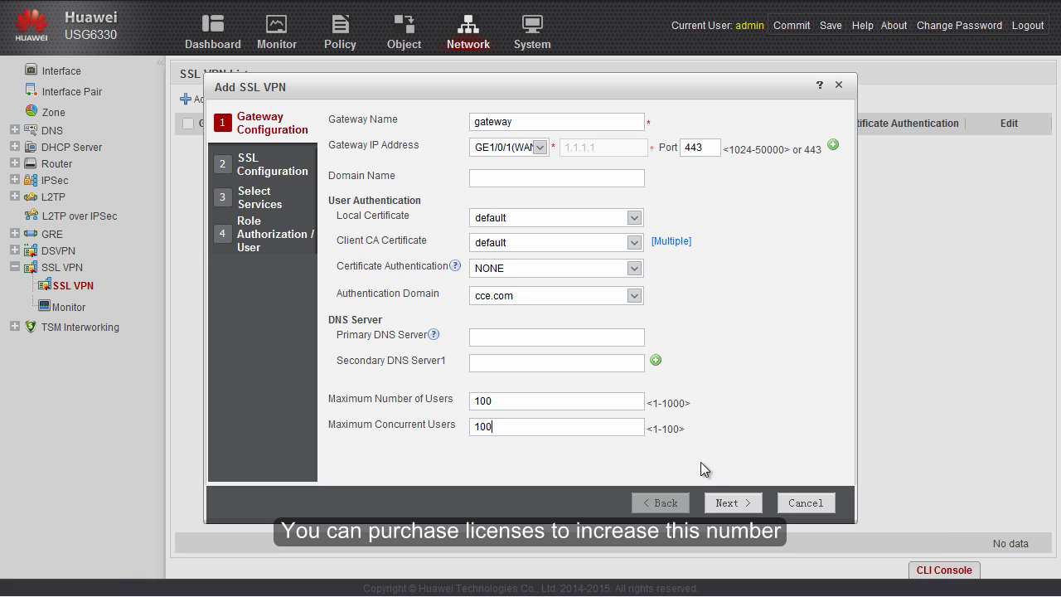
- In the SSL settings, allow SSL 3.0 and enable 3DES and DES encryption, keeping the life cycle restricted
{"action": "left_click", "coordinate": [738, 502]}
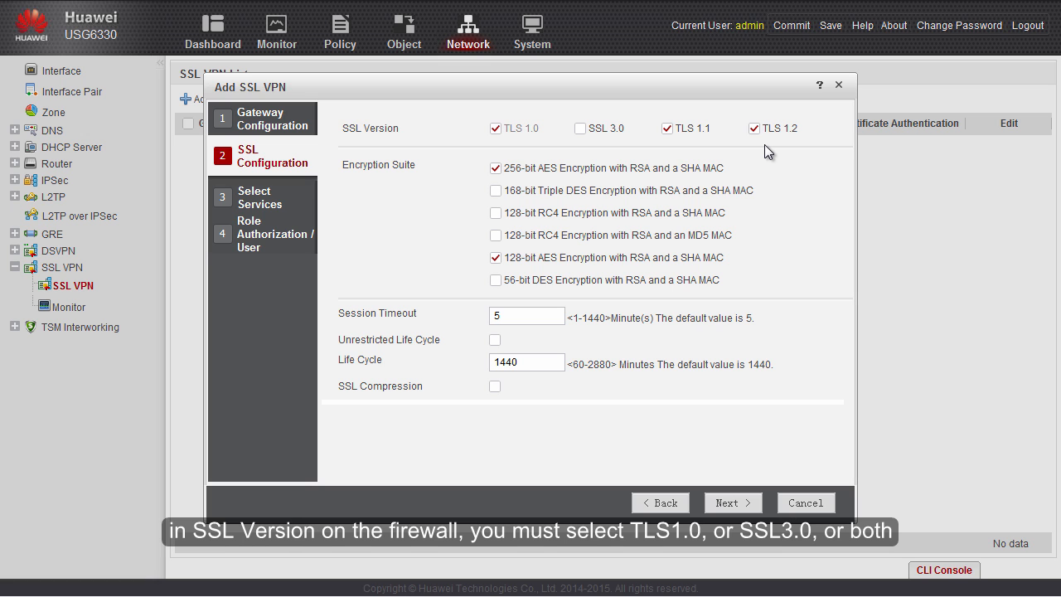
{"action": "left_click", "coordinate": [579, 130]}
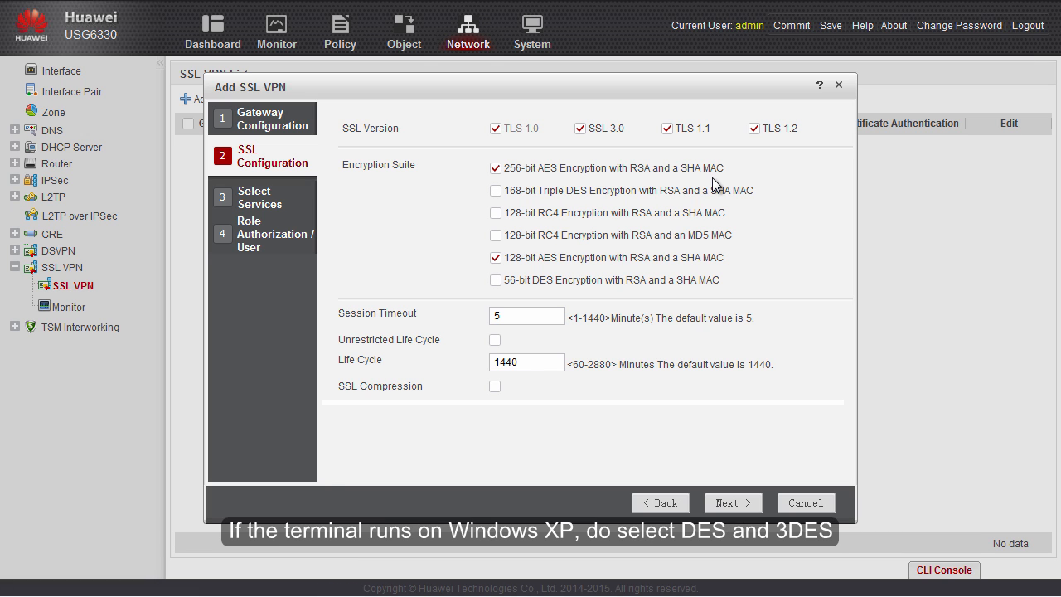
{"action": "left_click", "coordinate": [495, 191]}
{"action": "left_click", "coordinate": [495, 281]}
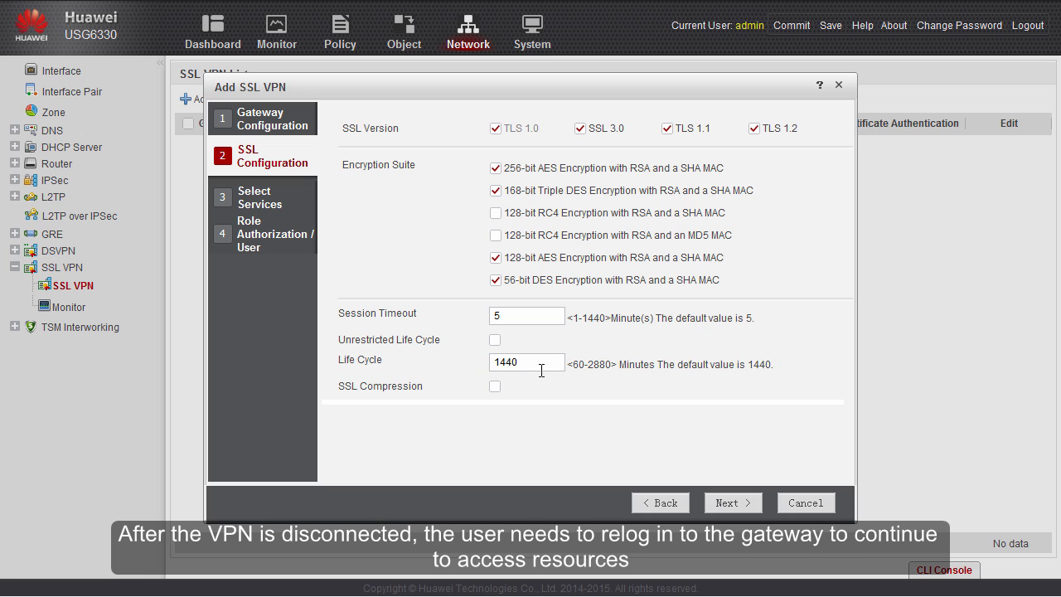
{"action": "left_click", "coordinate": [497, 341]}
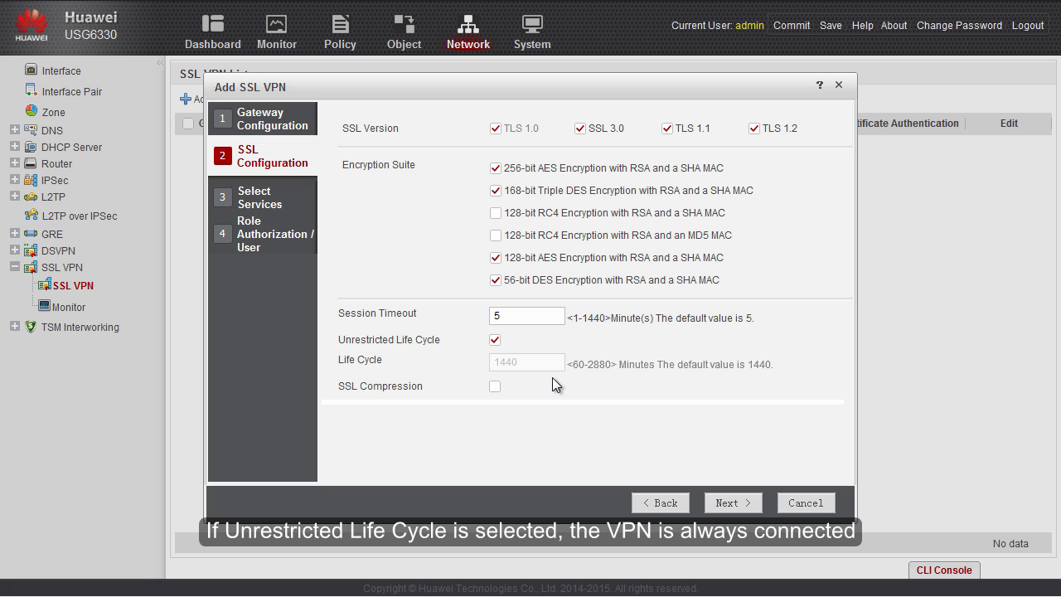
{"action": "left_click", "coordinate": [494, 340]}
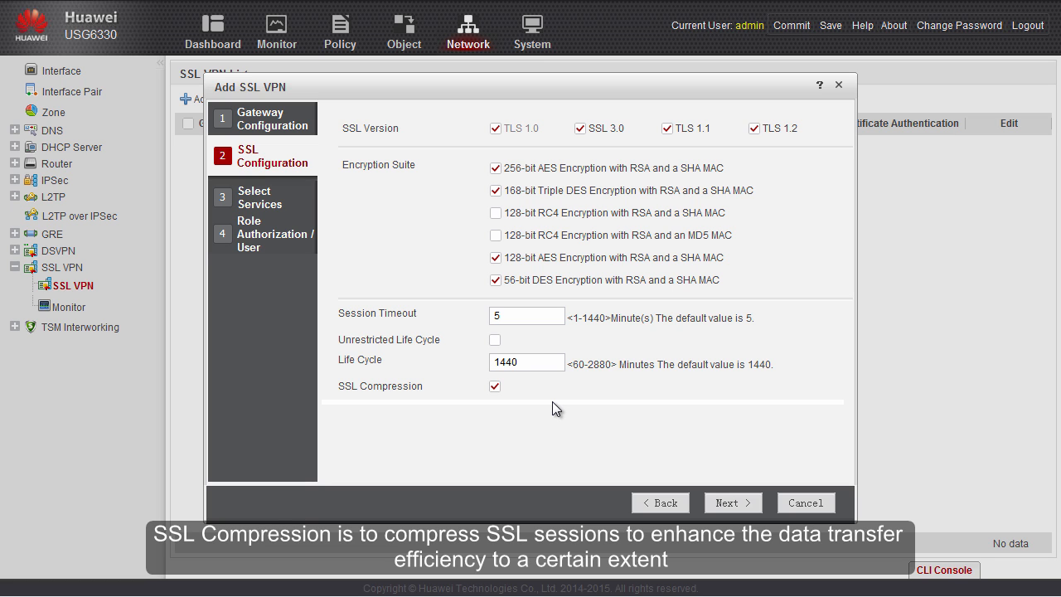
- Enable the Web Proxy, Network Extension, File Sharing, Port Forwarding and Host Check services
{"action": "left_click", "coordinate": [727, 503]}
{"action": "left_click", "coordinate": [354, 151]}
{"action": "left_click", "coordinate": [352, 182]}
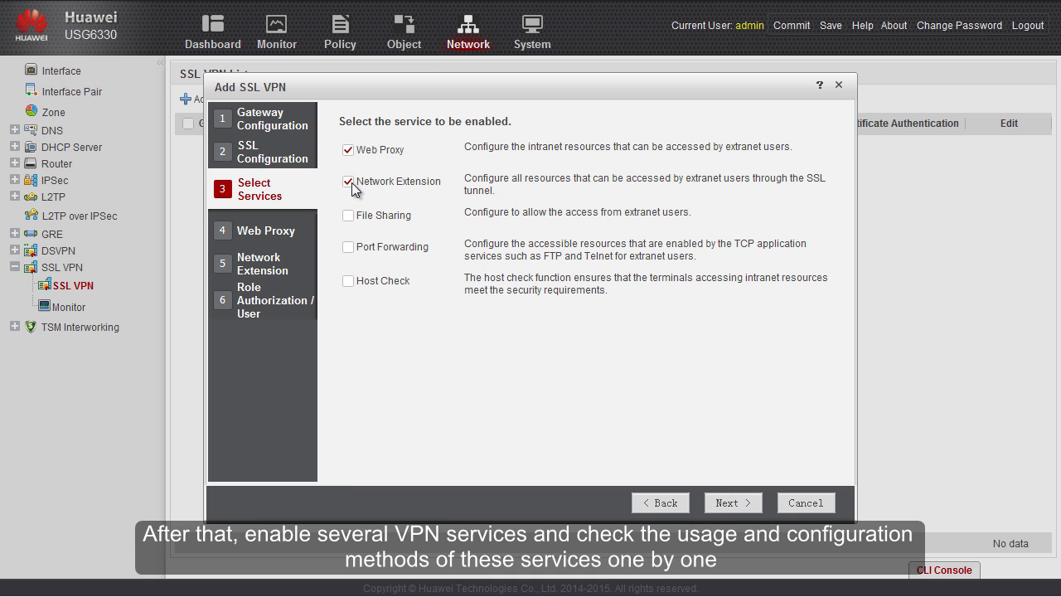
{"action": "left_click", "coordinate": [352, 217]}
{"action": "left_click", "coordinate": [350, 247]}
{"action": "left_click", "coordinate": [349, 281]}
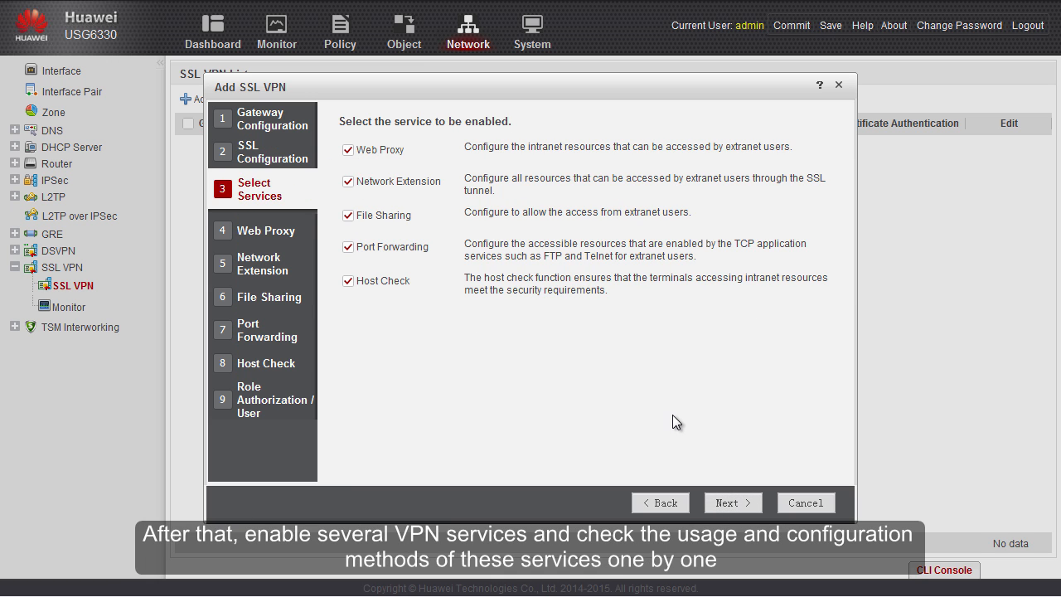
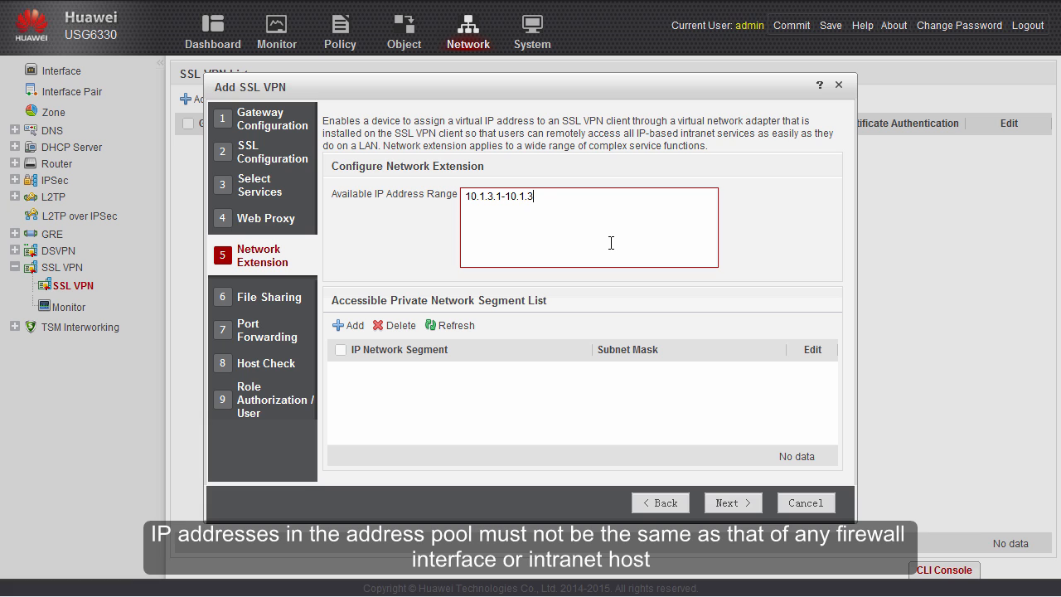
- Finish the client address pool 10.1.3.1-10.1.3.100/24 and add accessible subnet 10.1.2.0/24
{"action": "type", "text": "/24"}
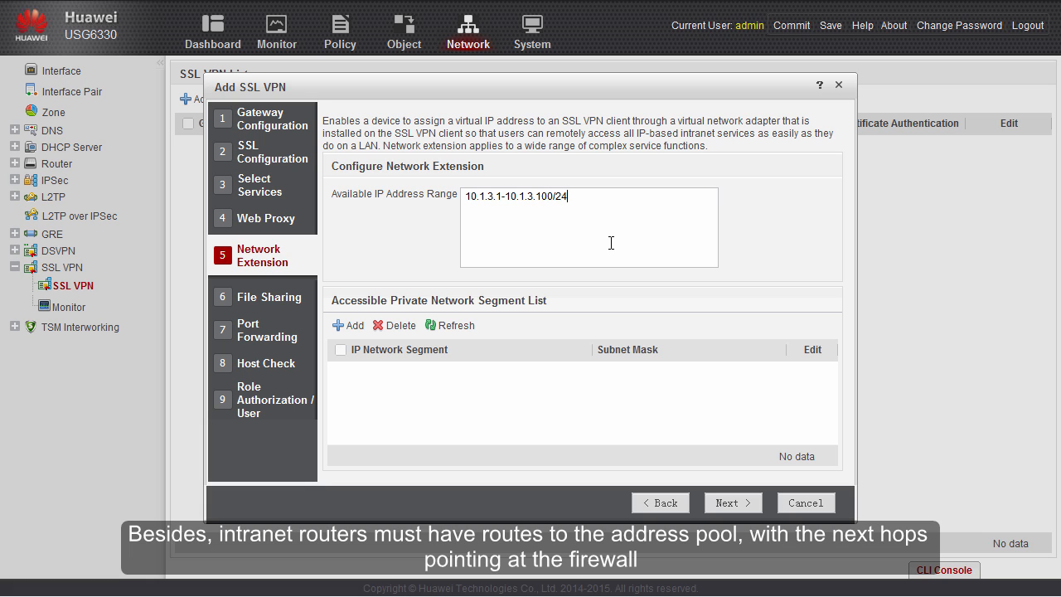
{"action": "left_click", "coordinate": [355, 329]}
{"action": "left_click", "coordinate": [476, 273]}
{"action": "type", "text": "10.1.2.0"}
{"action": "key", "text": "Tab"}
{"action": "type", "text": "24"}
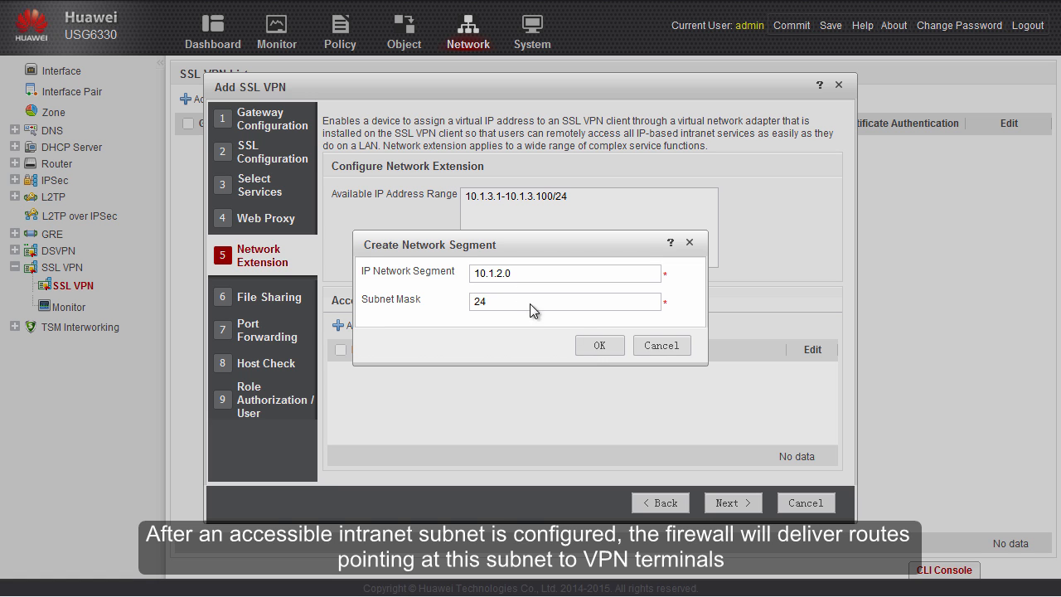
{"action": "left_click", "coordinate": [591, 348]}
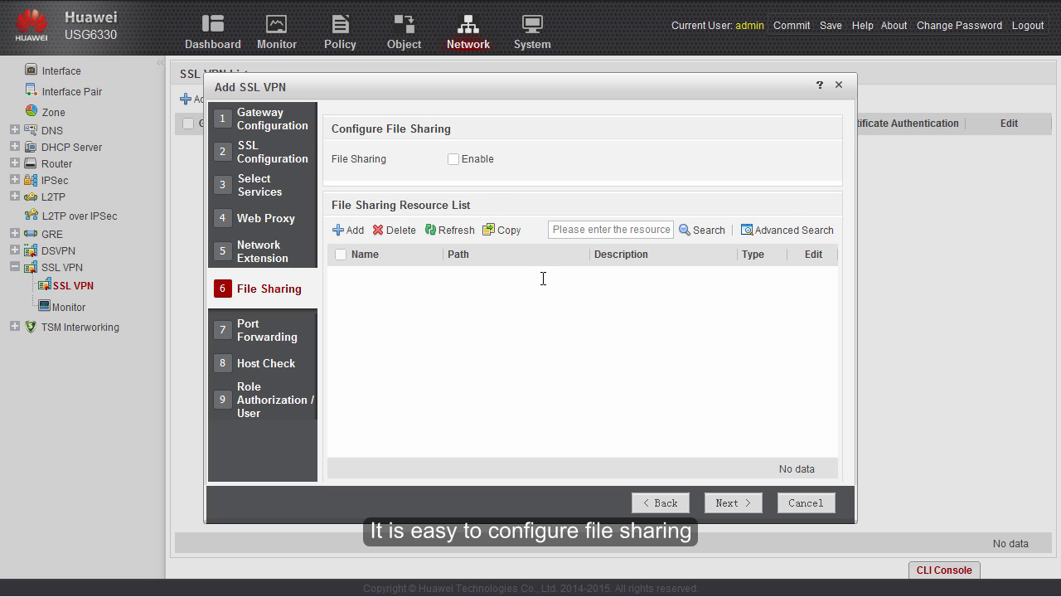
- Add an SMB file share named 'ssl vpn resource' at path //10.1.2.8/ssl vpn resource
{"action": "left_click", "coordinate": [355, 235]}
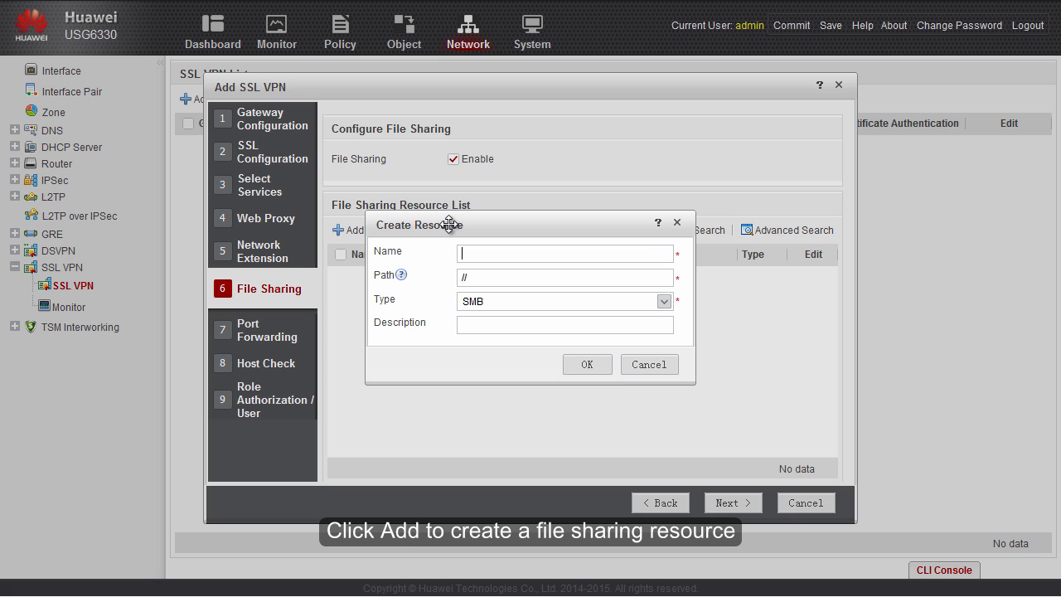
{"action": "type", "text": "ssl vpn resource"}
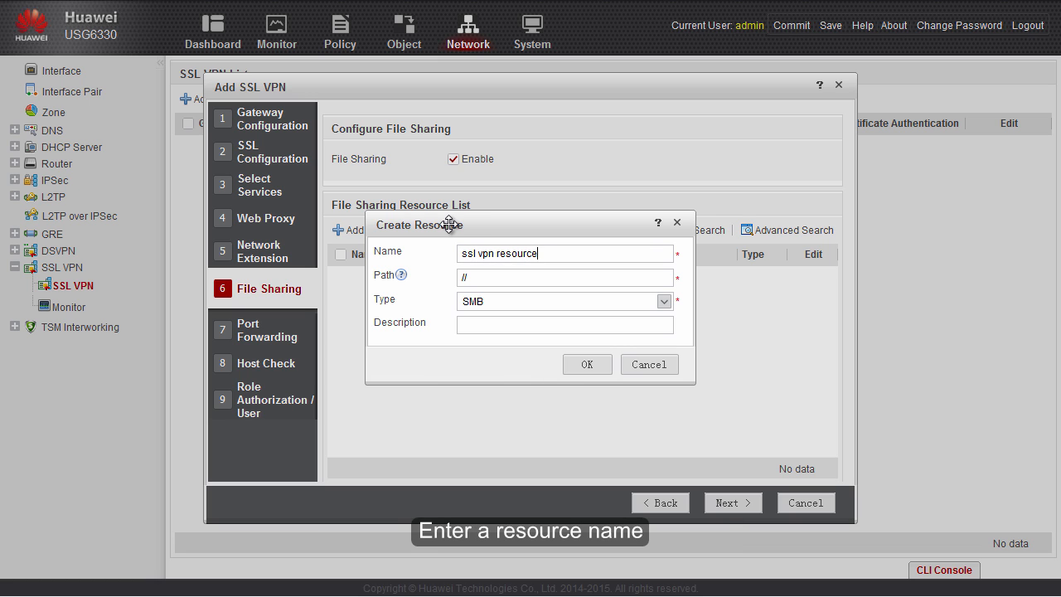
{"action": "left_click", "coordinate": [482, 280]}
{"action": "type", "text": "//10.1.2.8/ssl vpn resource"}
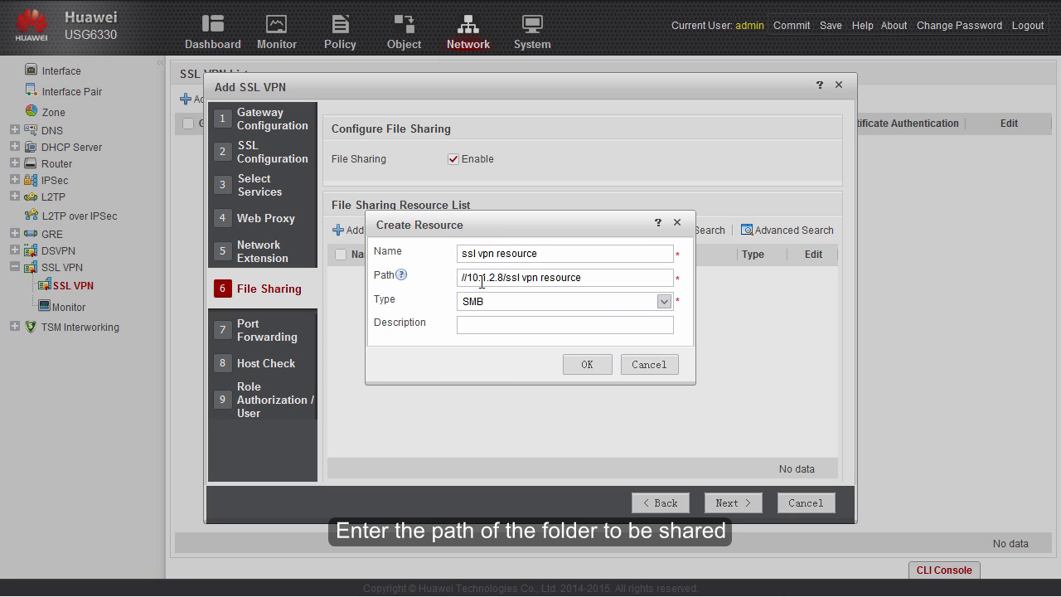
{"action": "left_click", "coordinate": [662, 302]}
{"action": "left_click", "coordinate": [660, 302]}
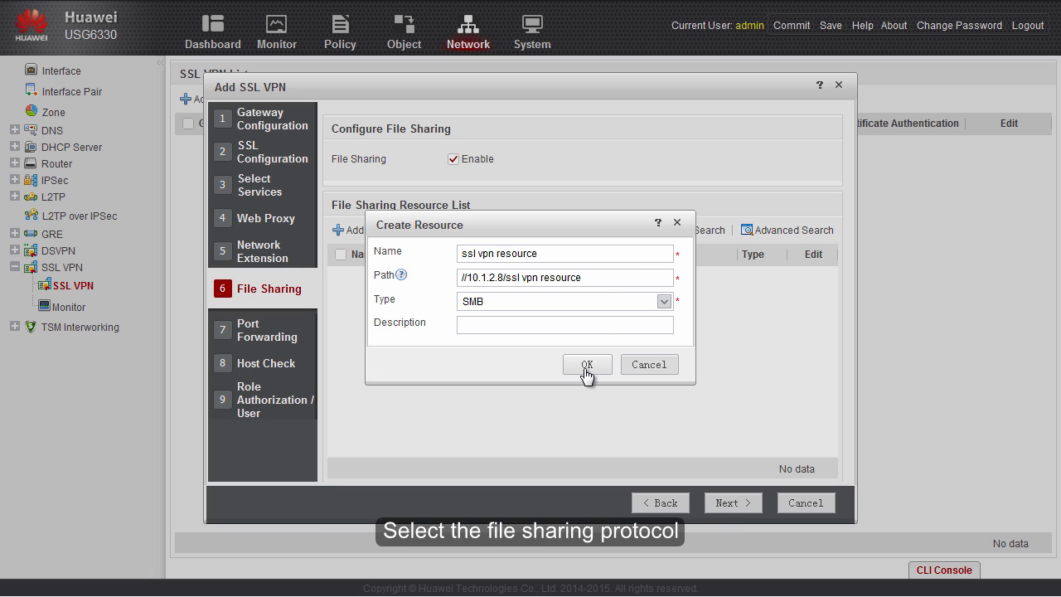
{"action": "left_click", "coordinate": [586, 366]}
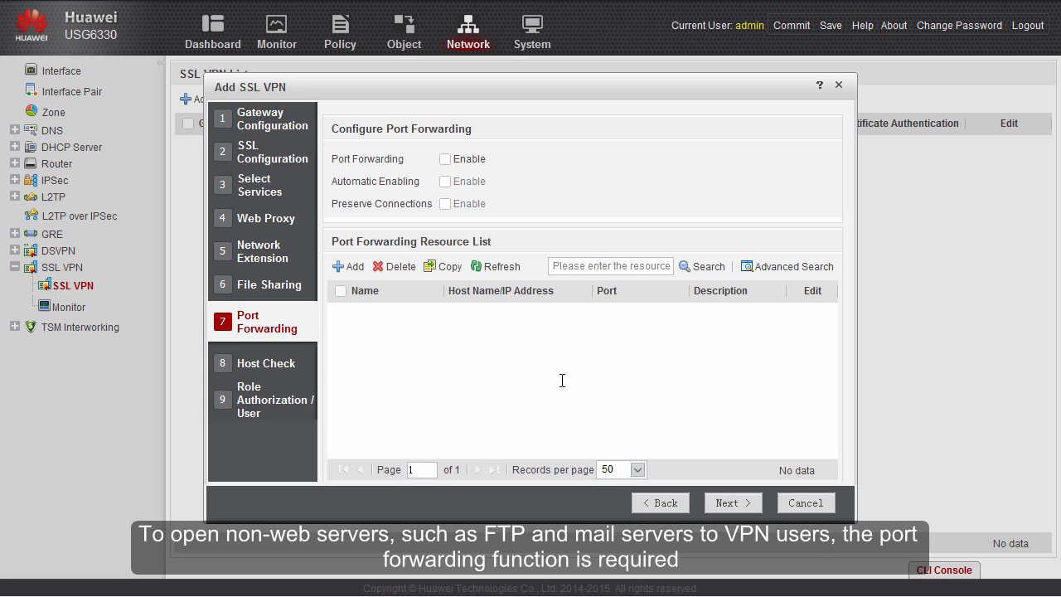
- Enable port forwarding and add resource ftp_10.1.2.10 for host IP 10.1.2.10, port 21
{"action": "left_click", "coordinate": [446, 159]}
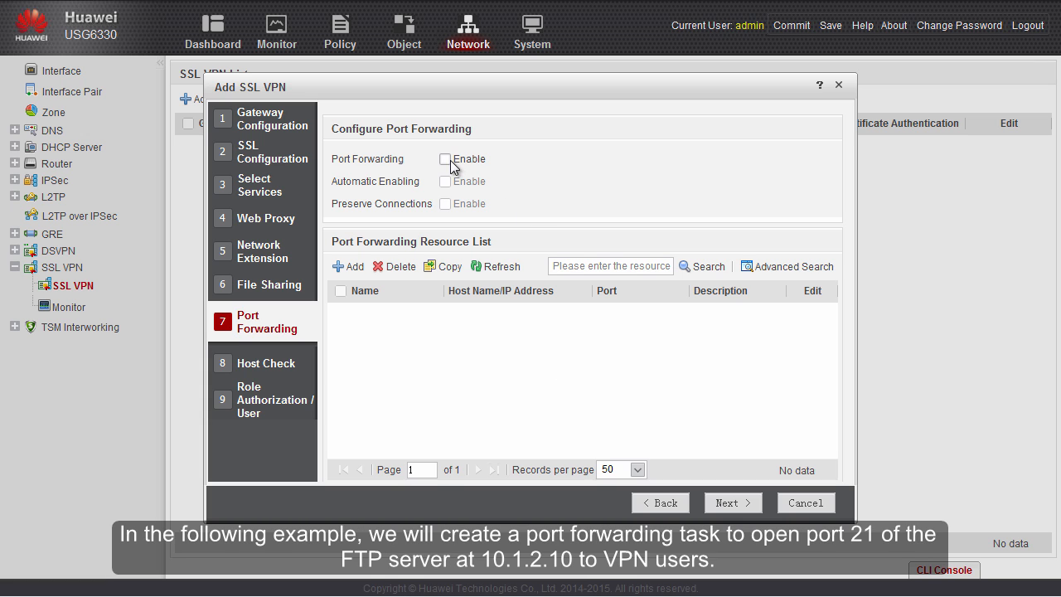
{"action": "left_click", "coordinate": [349, 267]}
{"action": "type", "text": "ftp_1"}
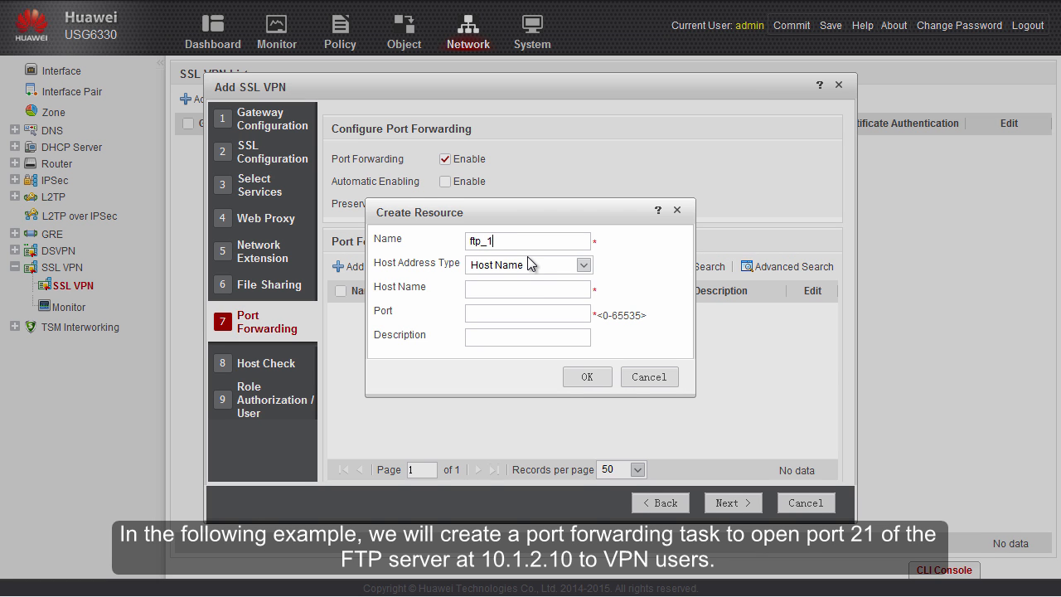
{"action": "type", "text": "0.1.2.10"}
{"action": "left_click", "coordinate": [583, 264]}
{"action": "left_click", "coordinate": [497, 299]}
{"action": "left_click", "coordinate": [494, 290]}
{"action": "type", "text": "10.1.2.10"}
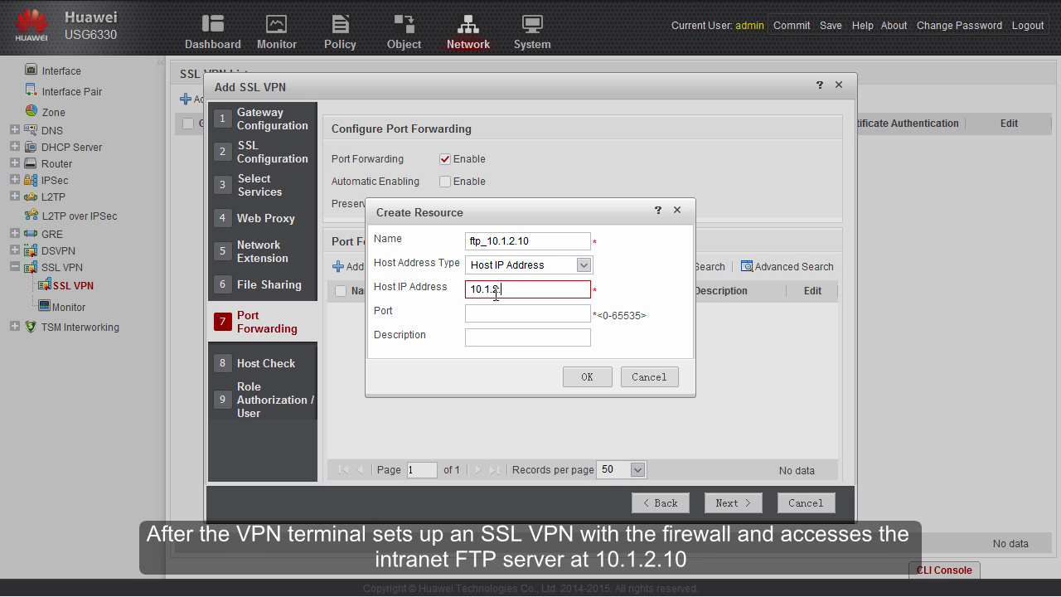
{"action": "key", "text": "Tab"}
{"action": "type", "text": "21"}
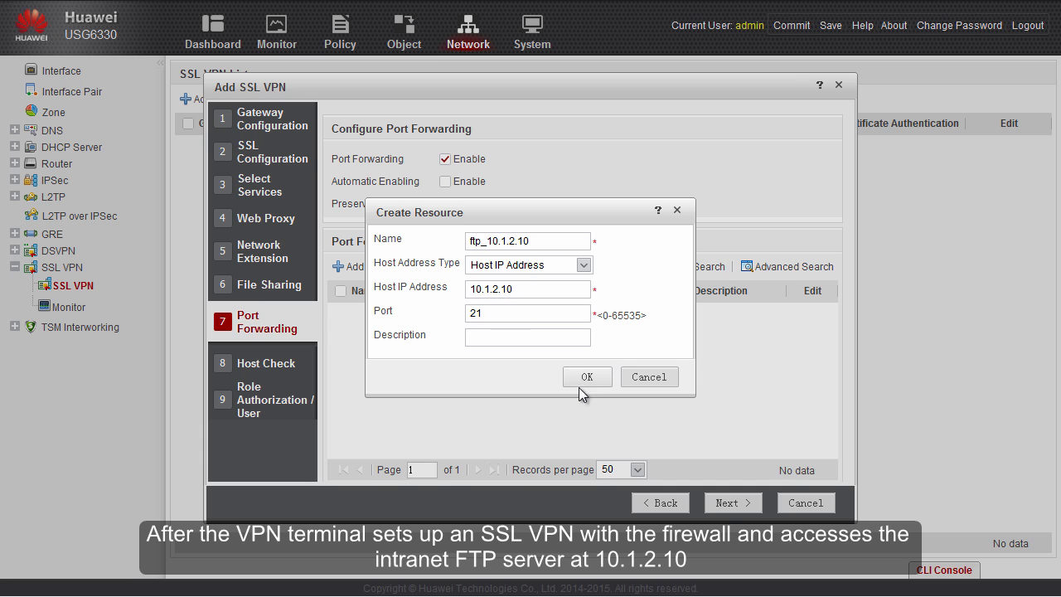
{"action": "left_click", "coordinate": [583, 377]}
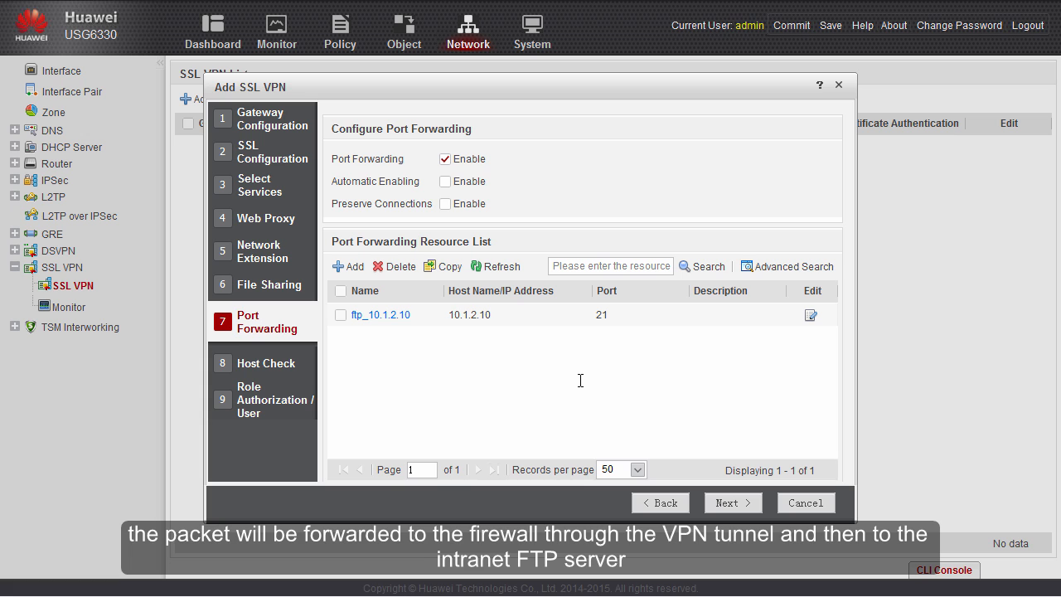
- Turn on Automatic Enabling and Preserve Connections for port forwarding
{"action": "left_click", "coordinate": [445, 182]}
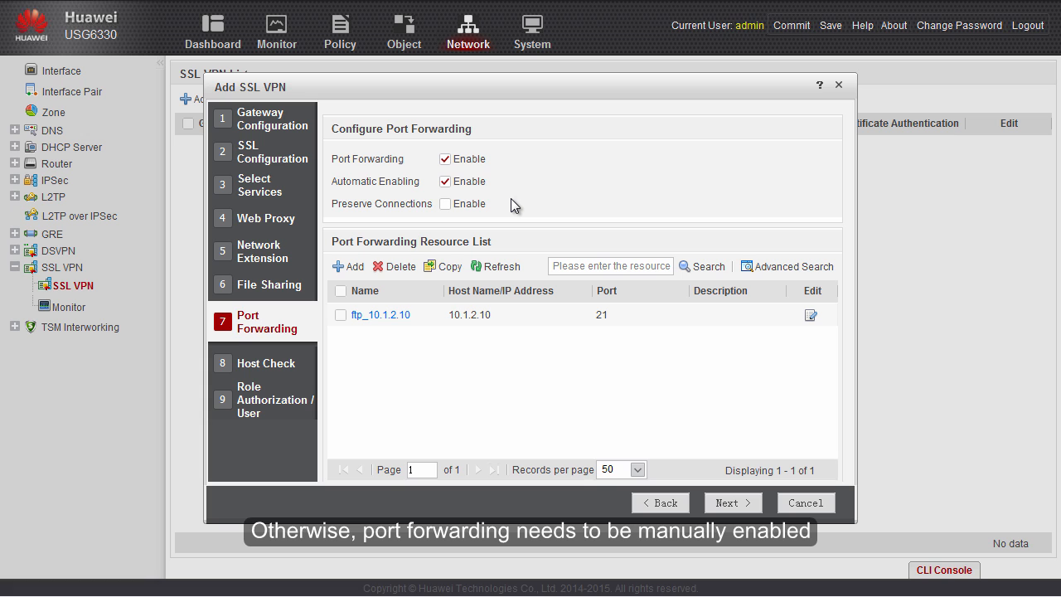
{"action": "left_click", "coordinate": [446, 205]}
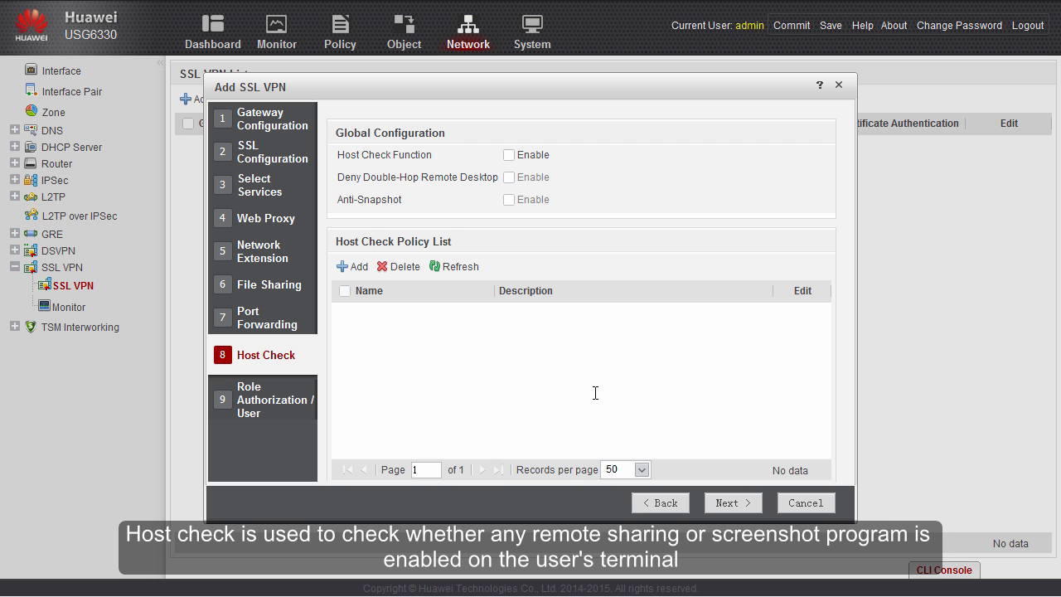
- Enable the Host Check Function, Deny Double-Hop Remote Desktop and Anti-Snapshot in global configuration
{"action": "left_click", "coordinate": [508, 155]}
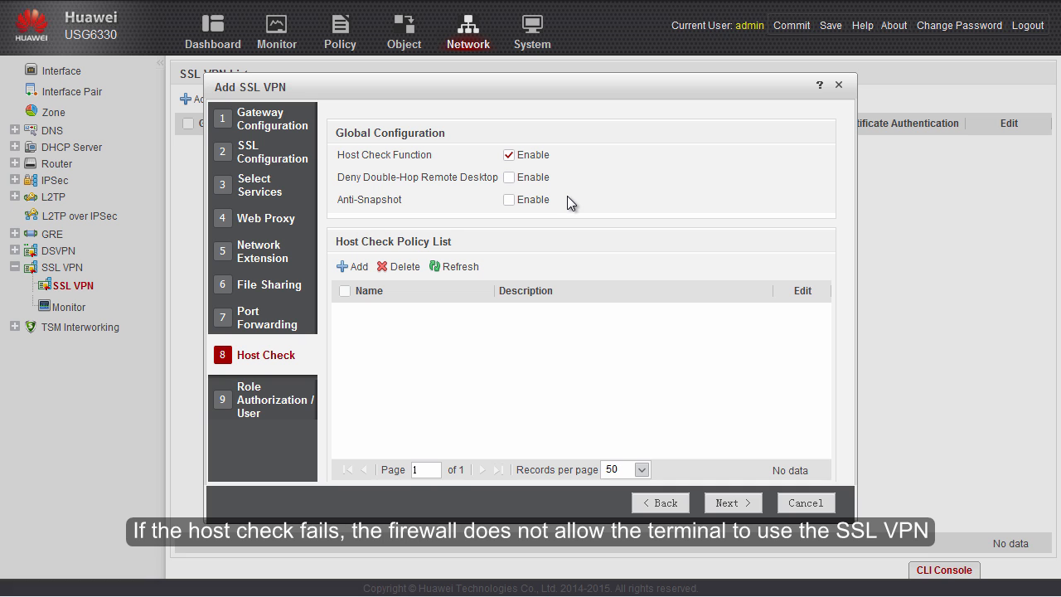
{"action": "left_click", "coordinate": [509, 177]}
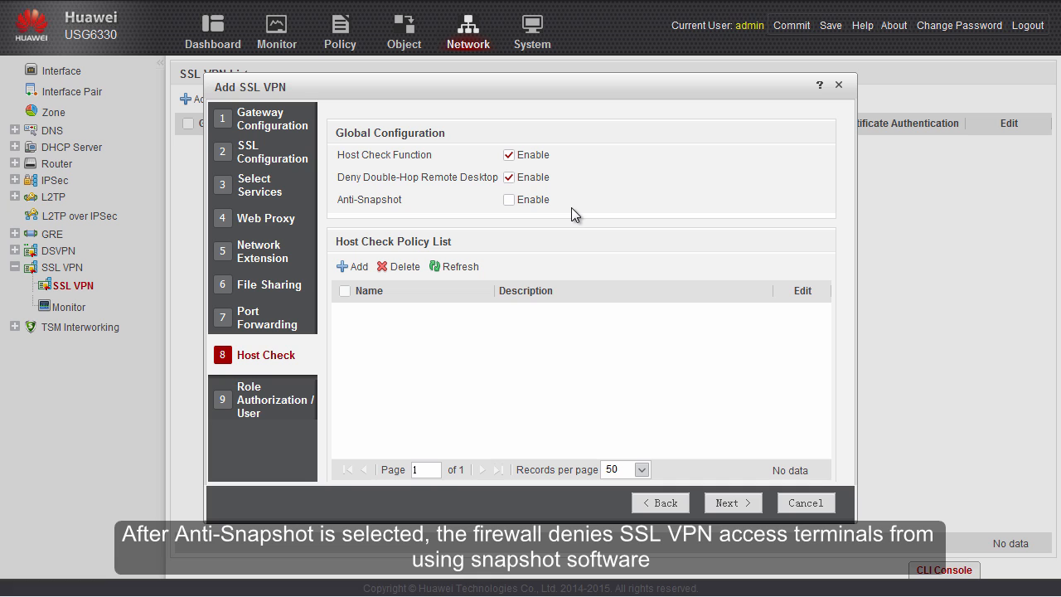
{"action": "left_click", "coordinate": [520, 203]}
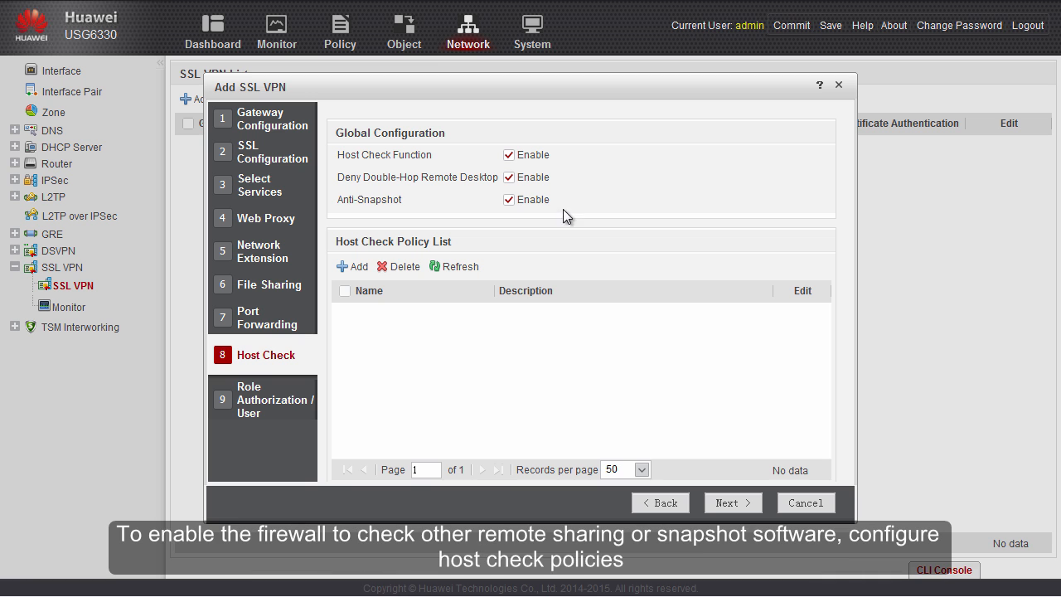
- Start a new host check policy and add a rule of type Deny Double-Hop Remote Desktop
{"action": "left_click", "coordinate": [364, 273]}
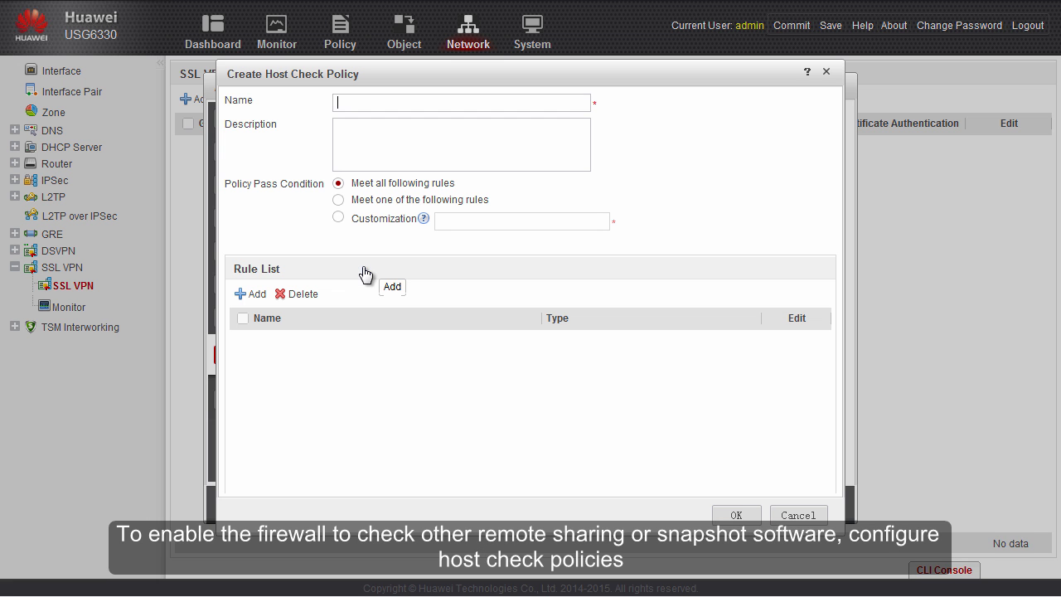
{"action": "left_click", "coordinate": [262, 302]}
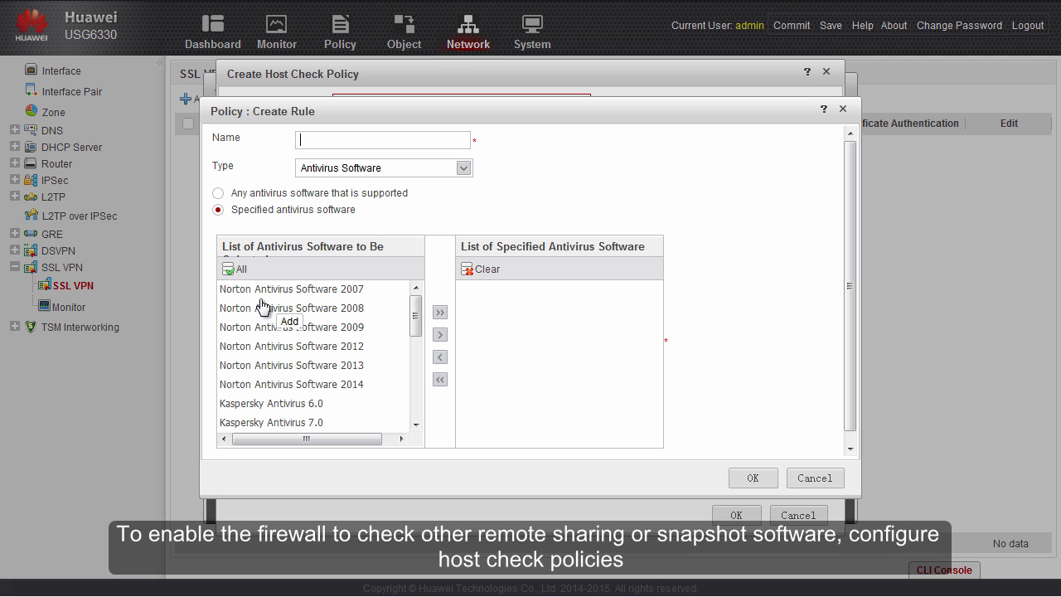
{"action": "left_click", "coordinate": [463, 168]}
{"action": "scroll", "coordinate": [473, 251], "scroll_direction": "down", "scroll_amount": 1}
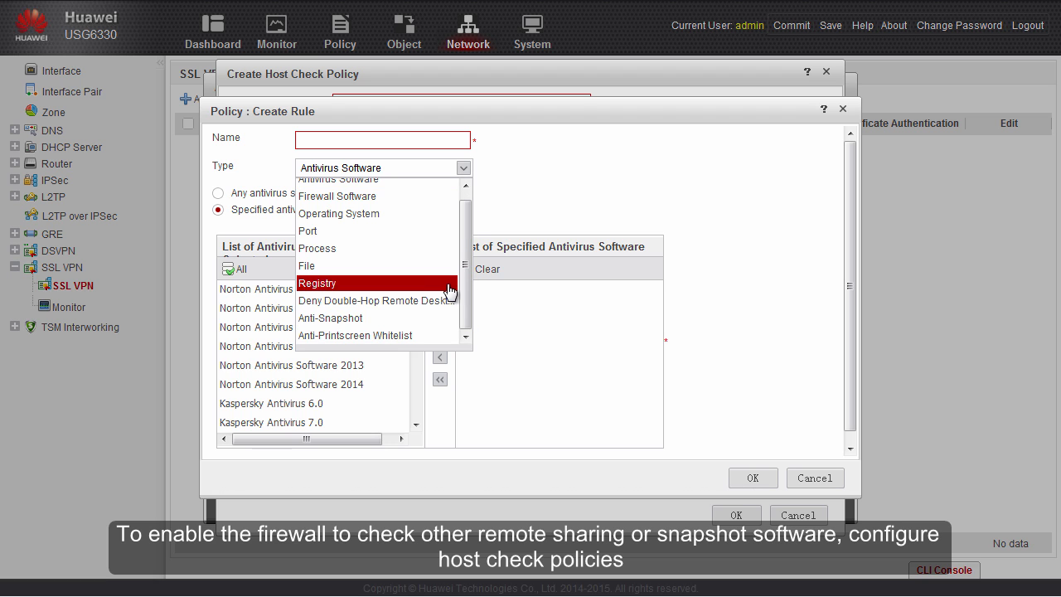
{"action": "left_click", "coordinate": [425, 299]}
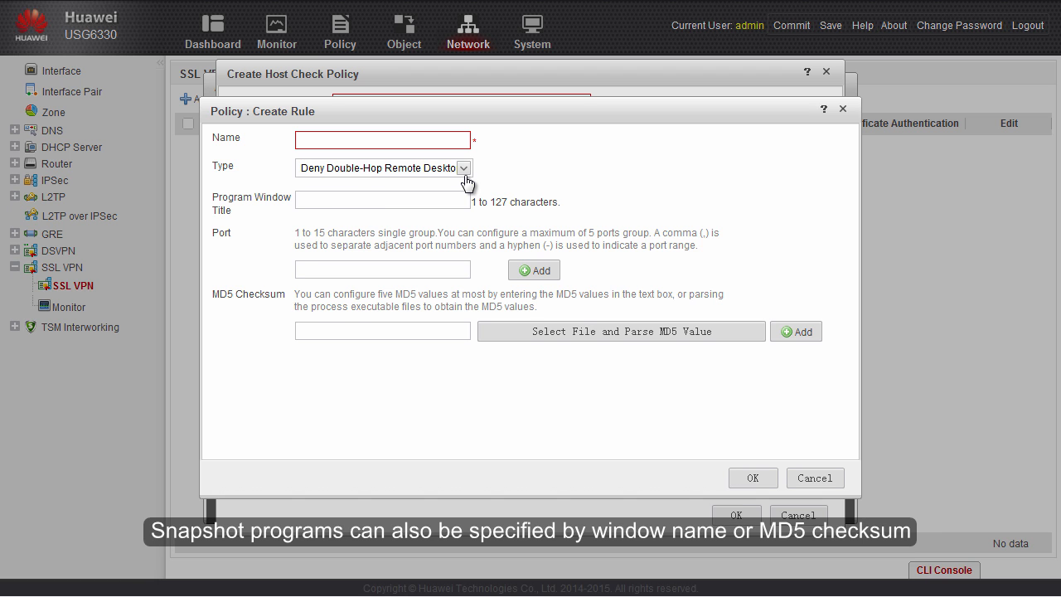
- Switch the rule type to Anti-Snapshot, then to Anti-Printscreen Whitelist
{"action": "left_click", "coordinate": [464, 172]}
{"action": "left_click", "coordinate": [352, 311]}
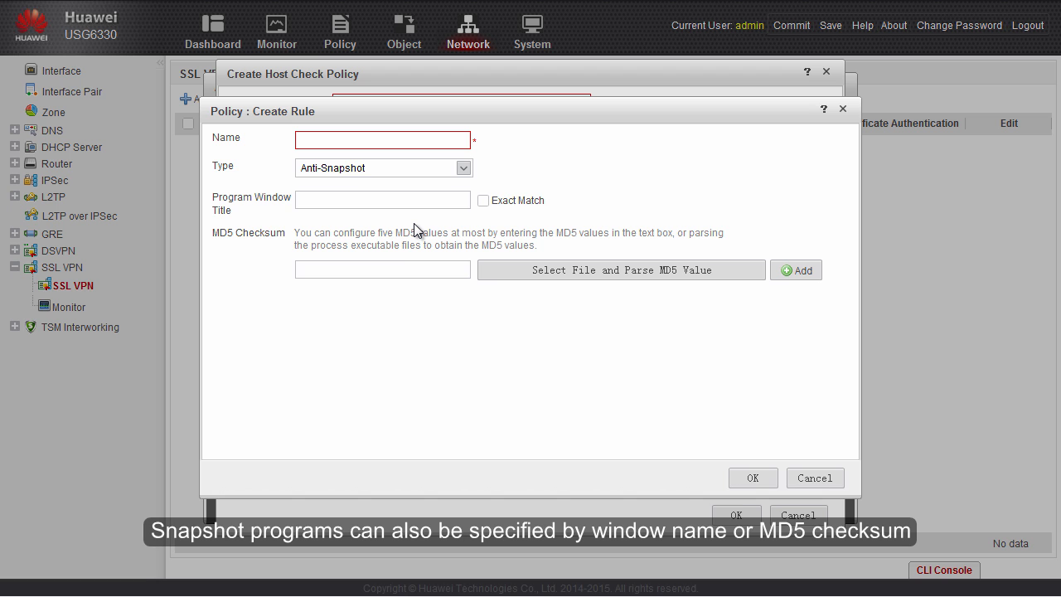
{"action": "left_click", "coordinate": [463, 170]}
{"action": "scroll", "coordinate": [465, 207], "scroll_direction": "up", "scroll_amount": 1}
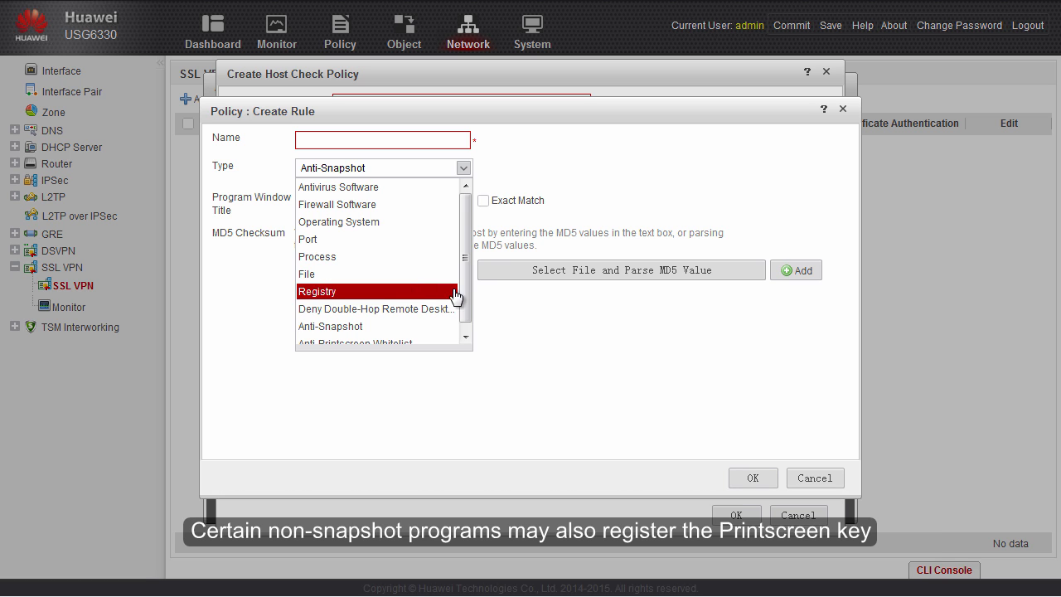
{"action": "scroll", "coordinate": [462, 296], "scroll_direction": "down", "scroll_amount": 1}
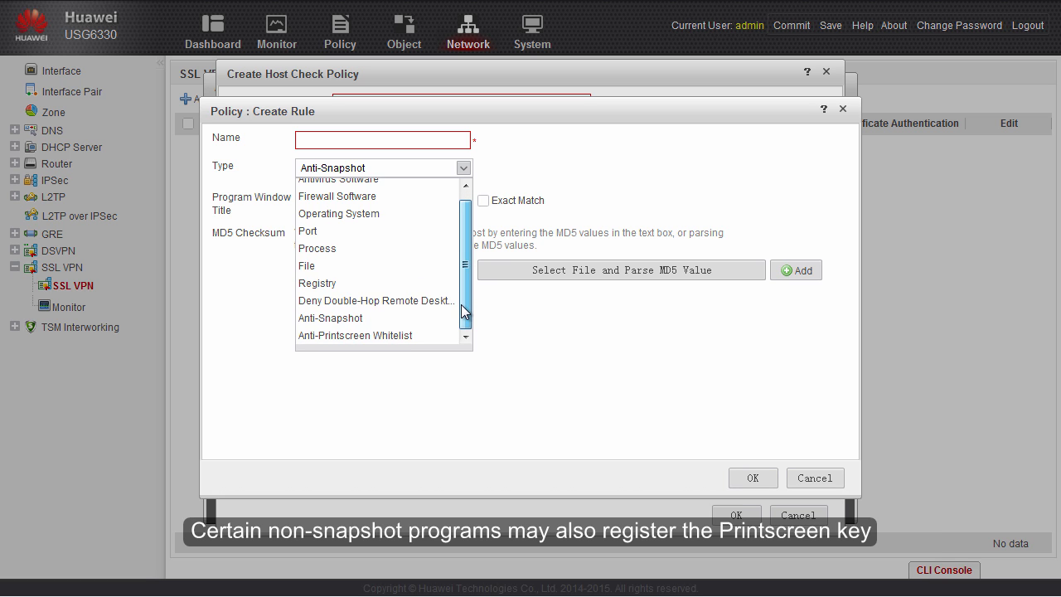
{"action": "left_click", "coordinate": [430, 335]}
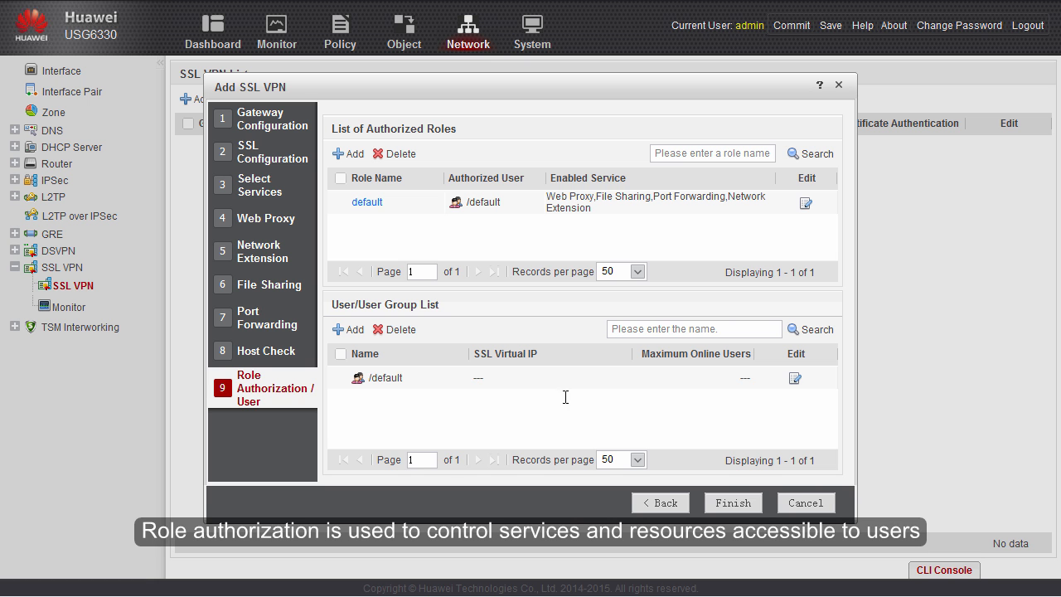
- Create authorized role role1 assigned to cce.com user groups group1 and group2
{"action": "left_click", "coordinate": [355, 159]}
{"action": "type", "text": "role1"}
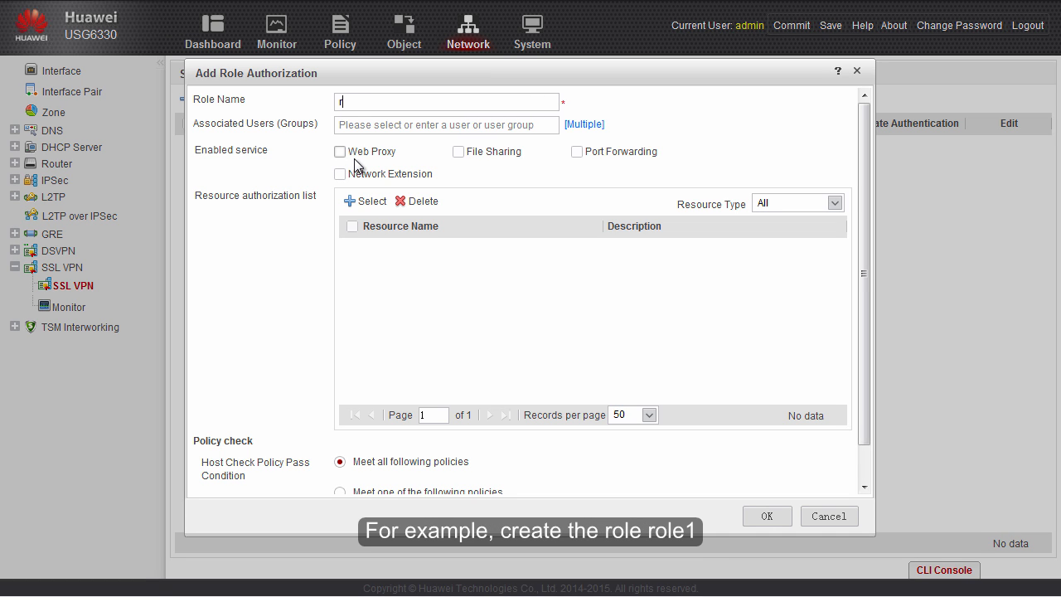
{"action": "left_click", "coordinate": [584, 124]}
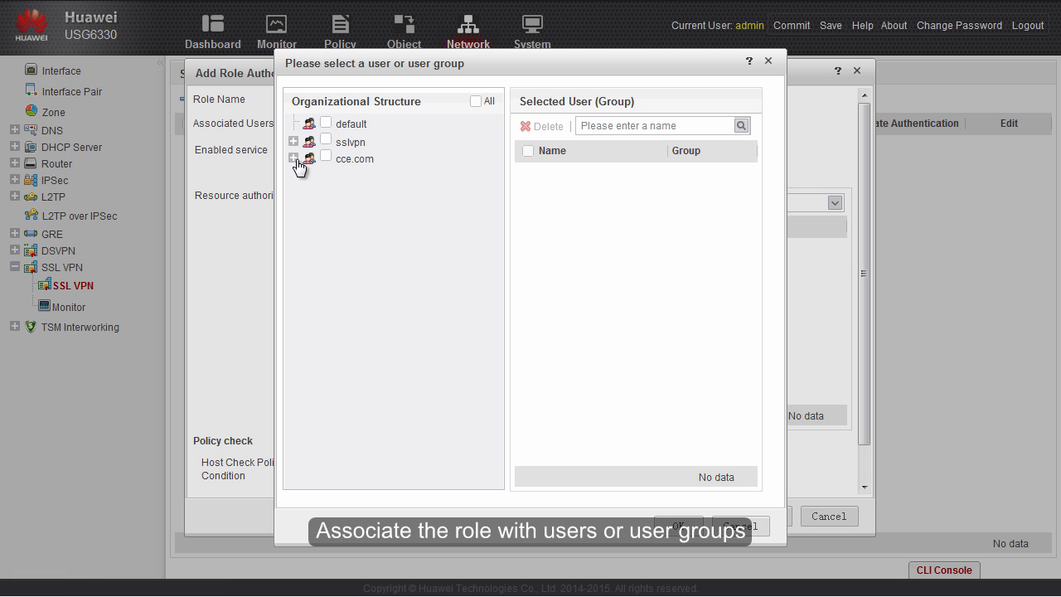
{"action": "left_click", "coordinate": [293, 158]}
{"action": "left_click", "coordinate": [345, 195]}
{"action": "left_click", "coordinate": [344, 175]}
{"action": "left_click", "coordinate": [678, 525]}
- Grant role1 Web Proxy, File Sharing, Port Forwarding and Network Extension, with every resource selected
{"action": "left_click", "coordinate": [340, 152]}
{"action": "left_click", "coordinate": [458, 153]}
{"action": "left_click", "coordinate": [577, 153]}
{"action": "left_click", "coordinate": [339, 174]}
{"action": "left_click", "coordinate": [372, 201]}
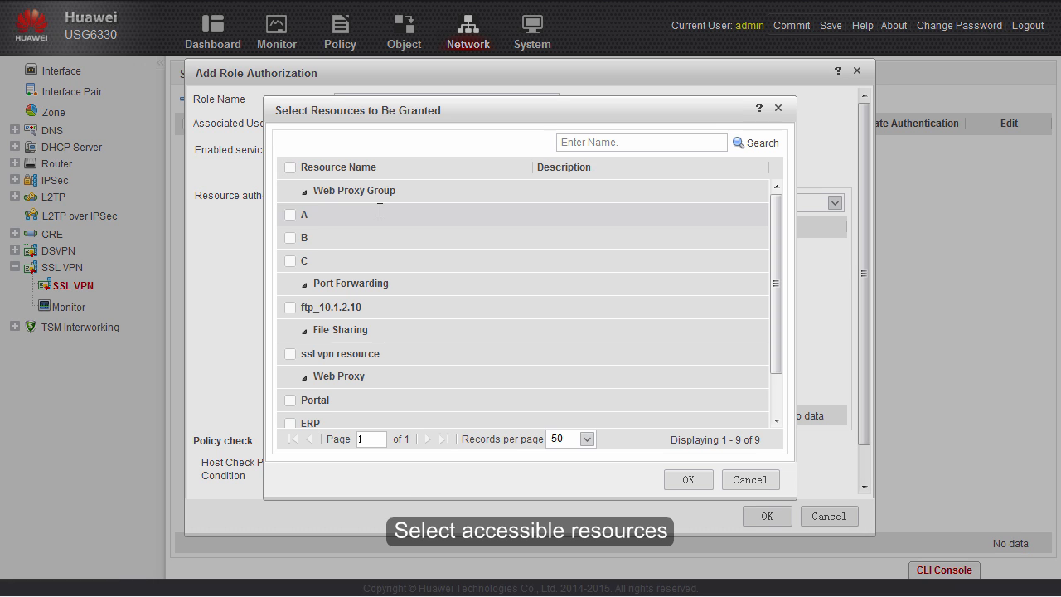
{"action": "left_click", "coordinate": [289, 167]}
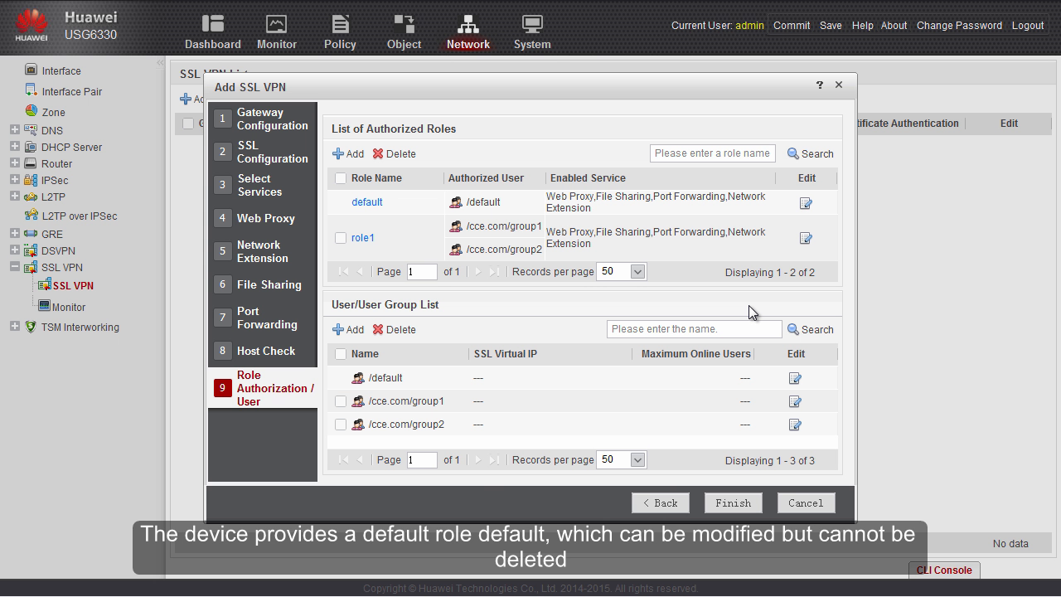
- Review the default role's authorization settings and close them without changes
{"action": "left_click", "coordinate": [804, 204]}
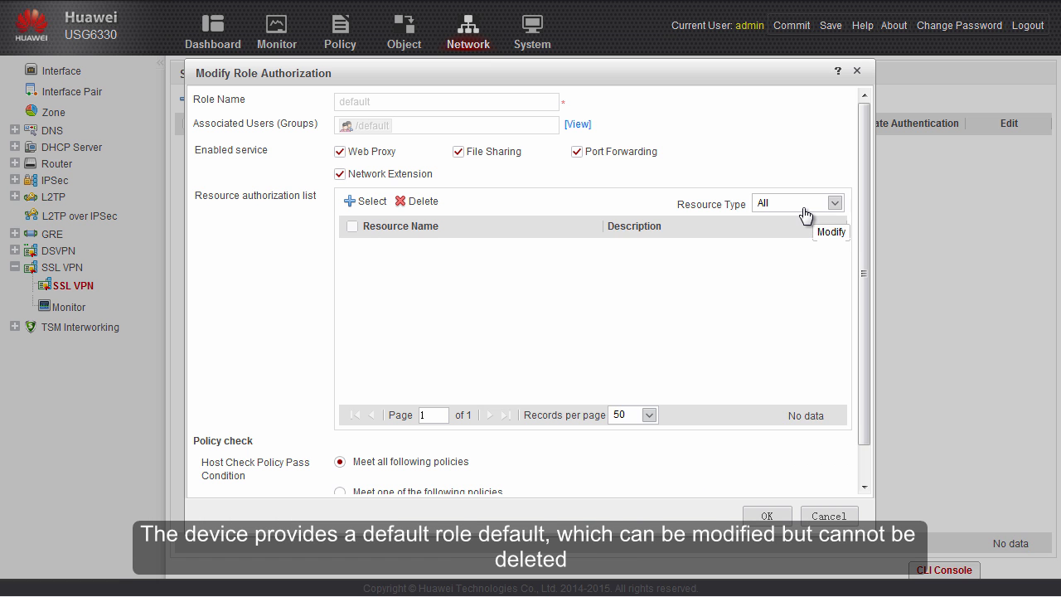
{"action": "left_click", "coordinate": [818, 517]}
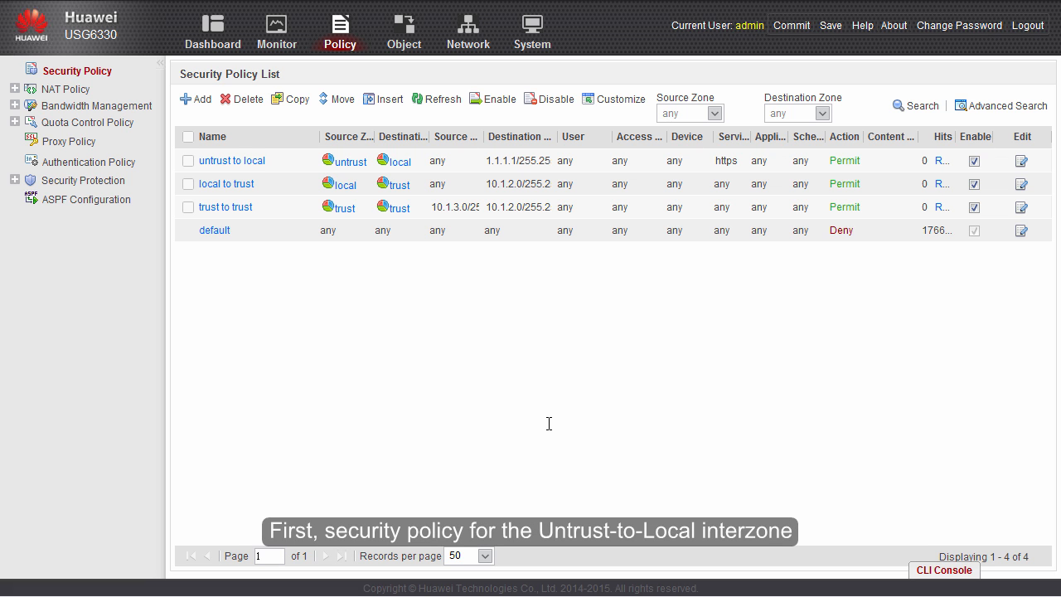
{"action": "left_click", "coordinate": [254, 163]}
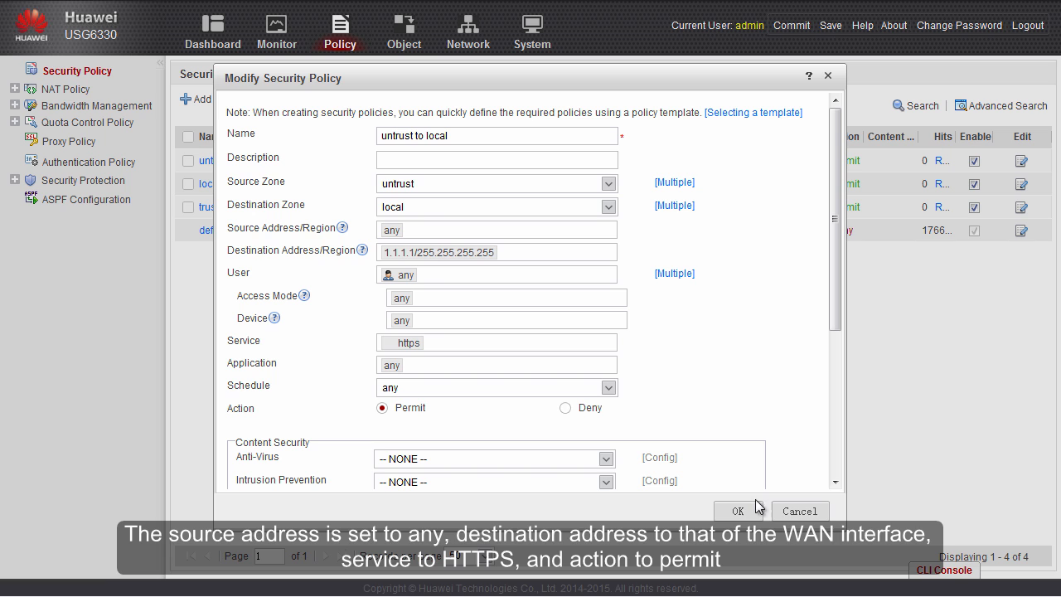
{"action": "left_click", "coordinate": [782, 507]}
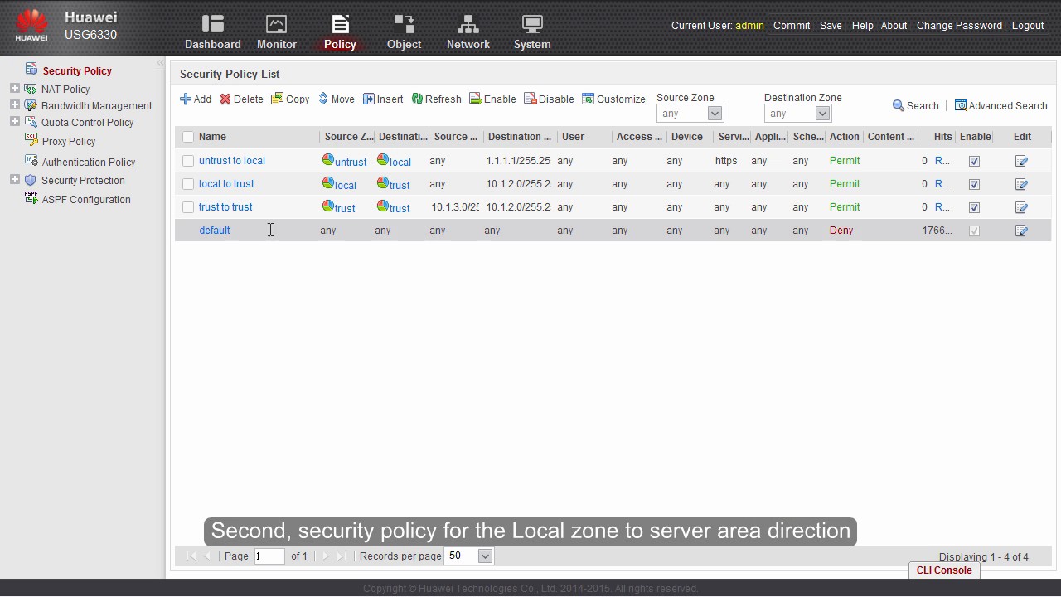
{"action": "left_click", "coordinate": [245, 185]}
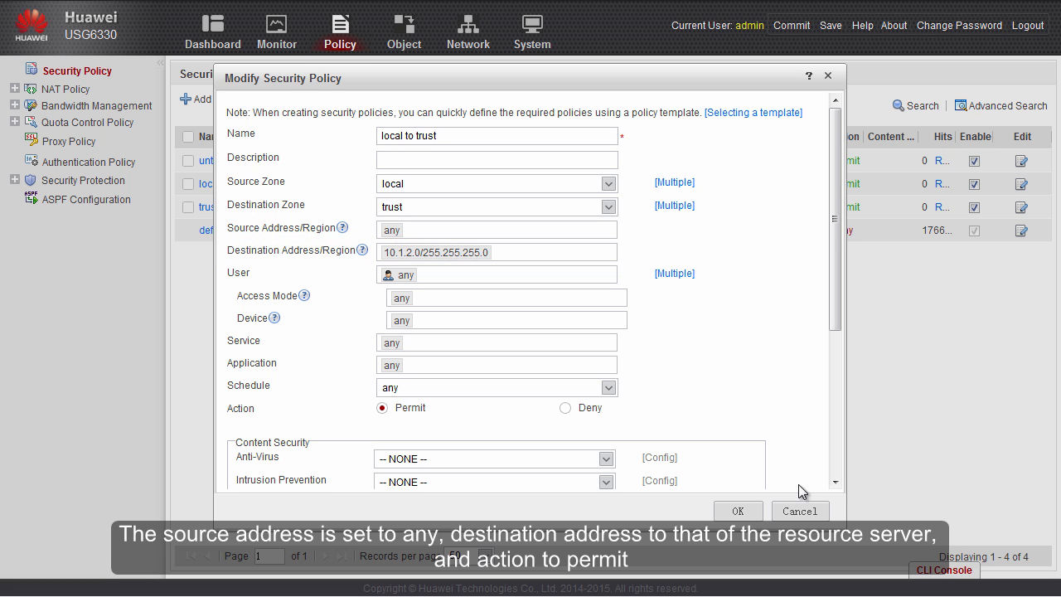
{"action": "left_click", "coordinate": [800, 513]}
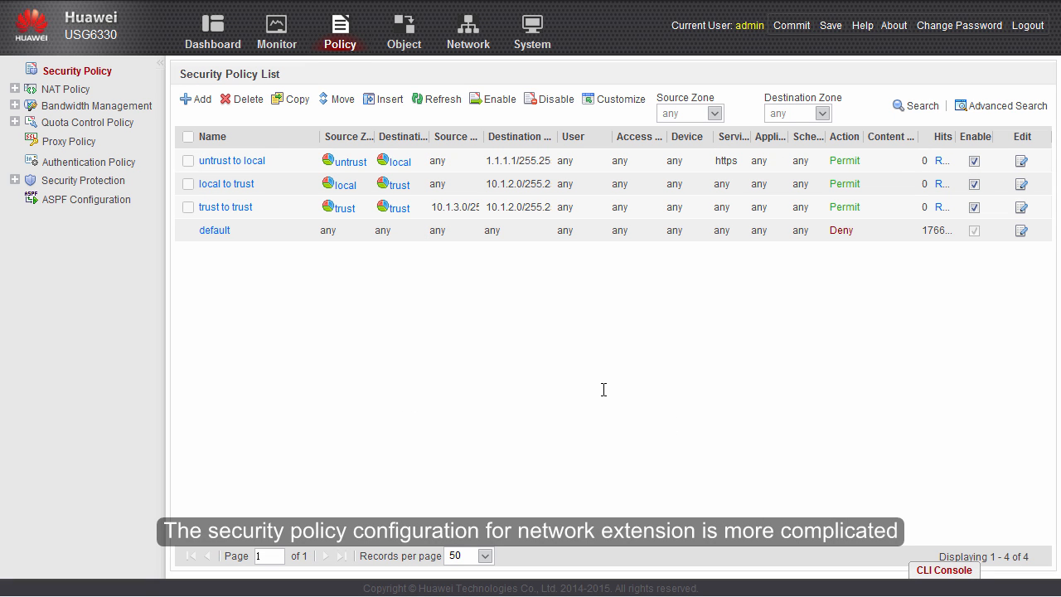